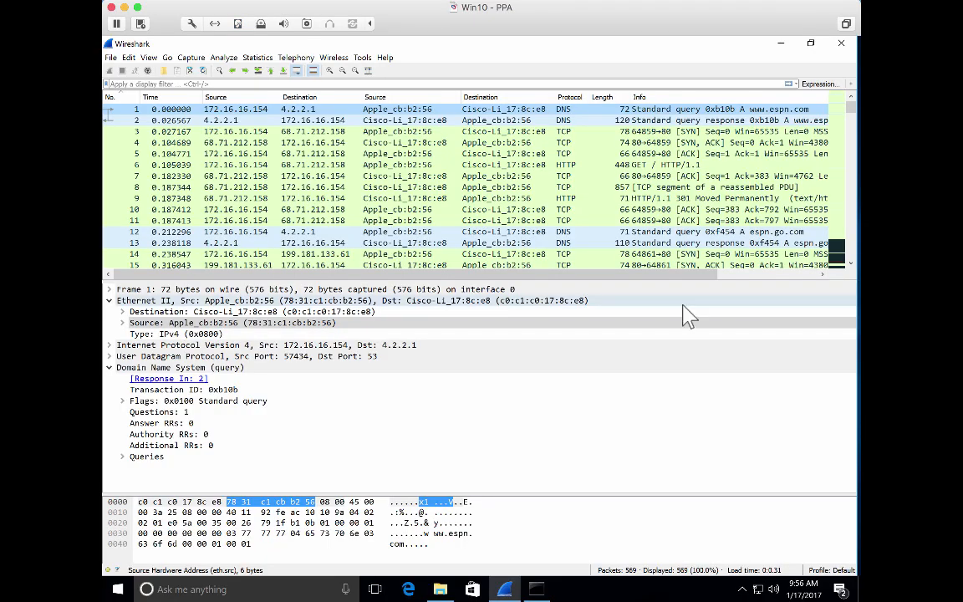
# Open the configuration profiles and compare the Default, Bluetooth and Classic profiles and their folder locations
pyautogui.click(136, 57)
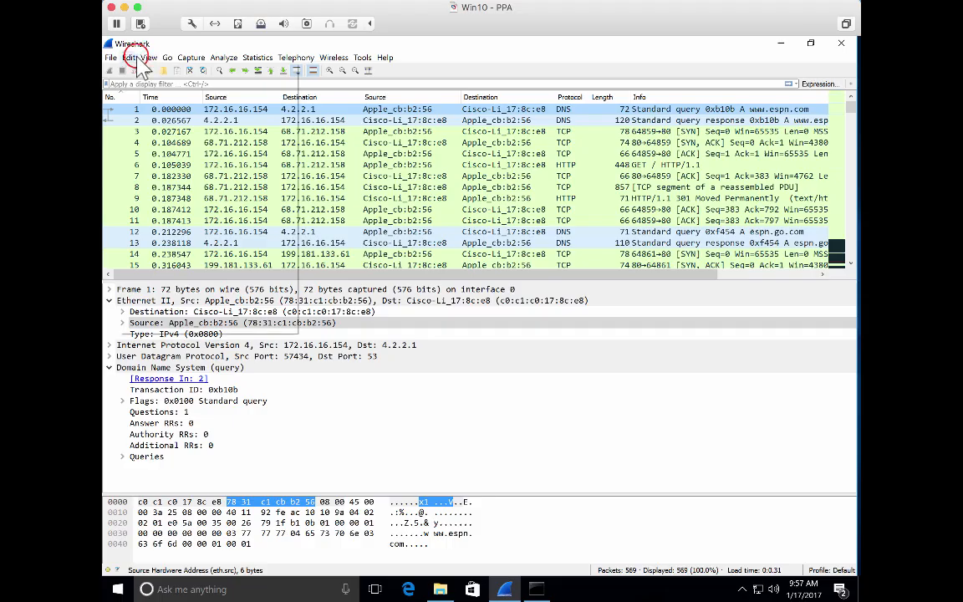
pyautogui.click(192, 313)
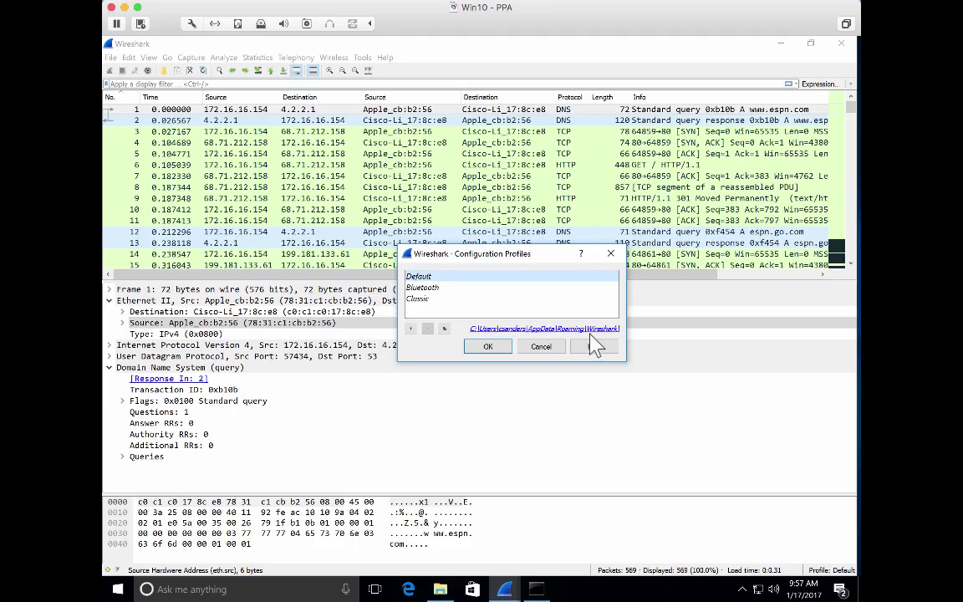
pyautogui.click(458, 287)
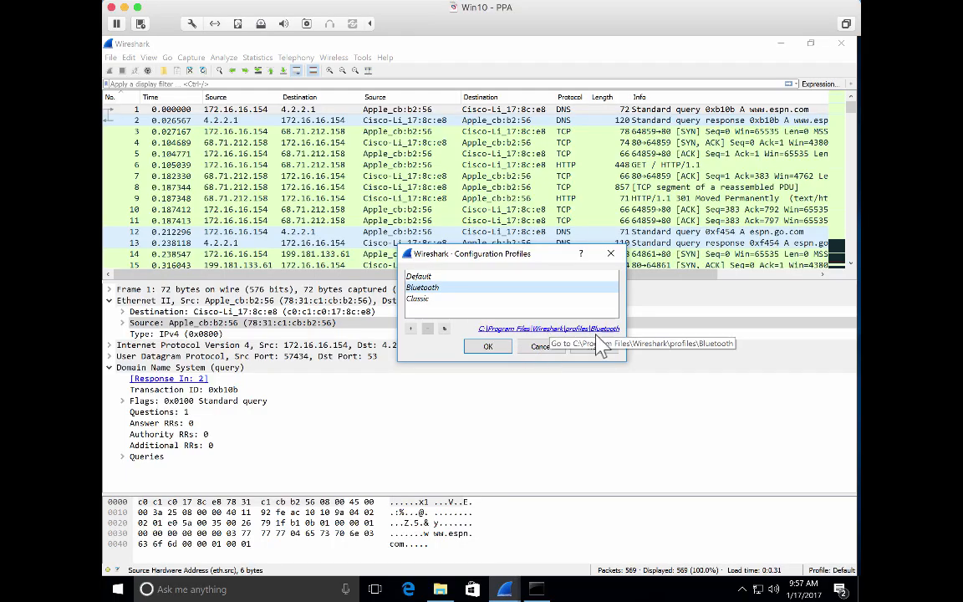
pyautogui.click(460, 299)
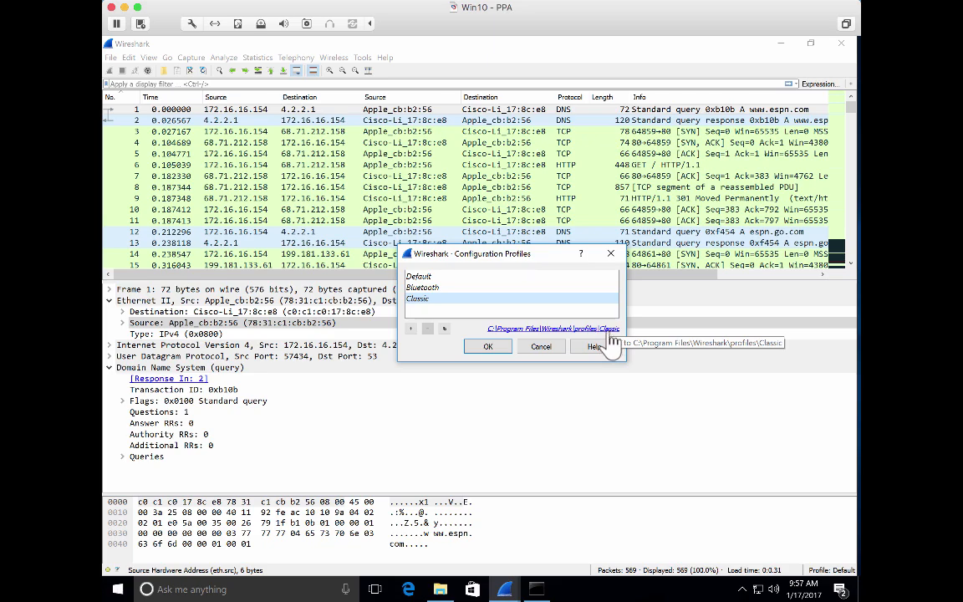
pyautogui.click(464, 276)
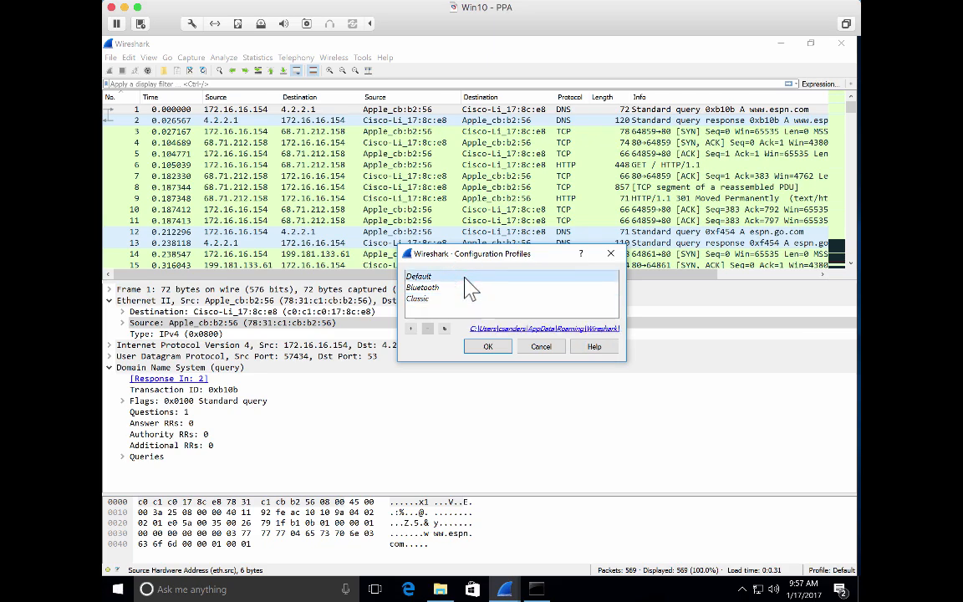
pyautogui.click(446, 289)
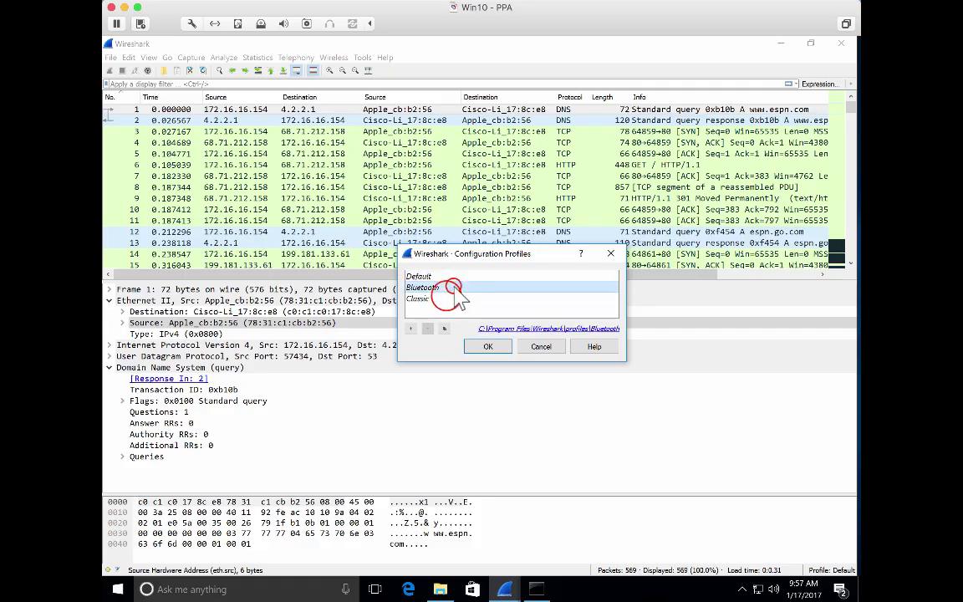
pyautogui.click(449, 299)
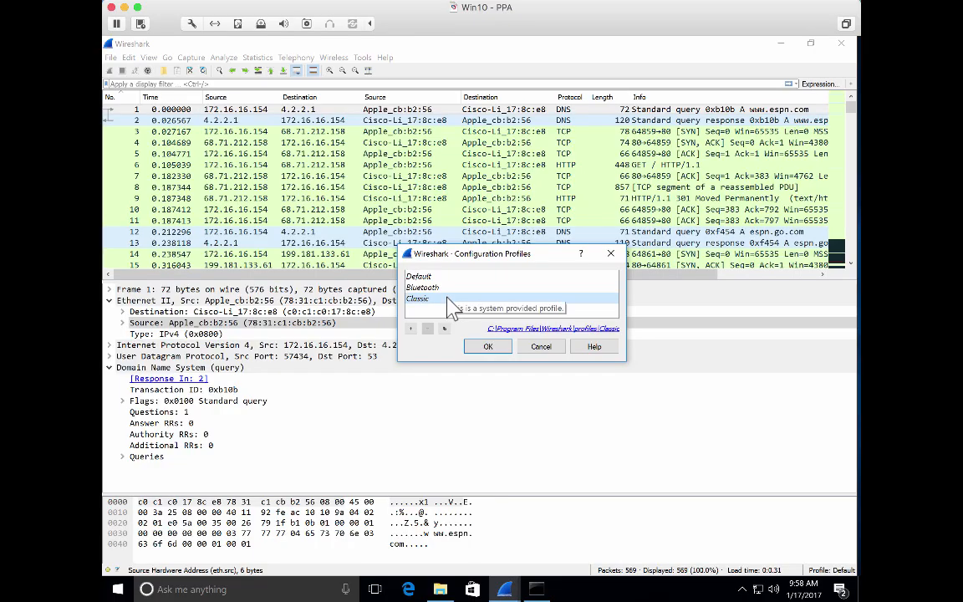
pyautogui.click(432, 287)
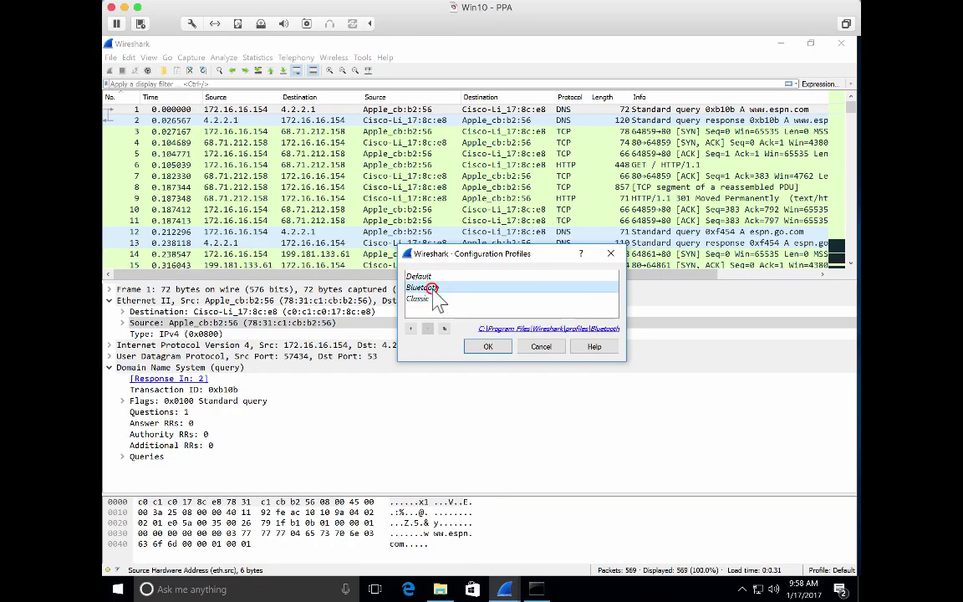
pyautogui.click(431, 296)
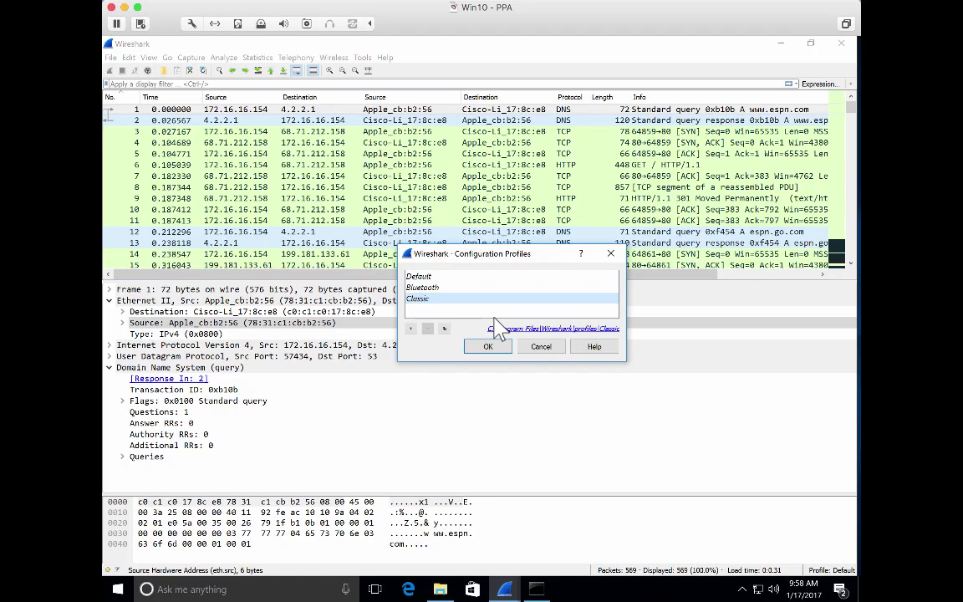
# Open the Default profile's folder and open its preferences file in WordPad
pyautogui.click(441, 276)
pyautogui.click(495, 329)
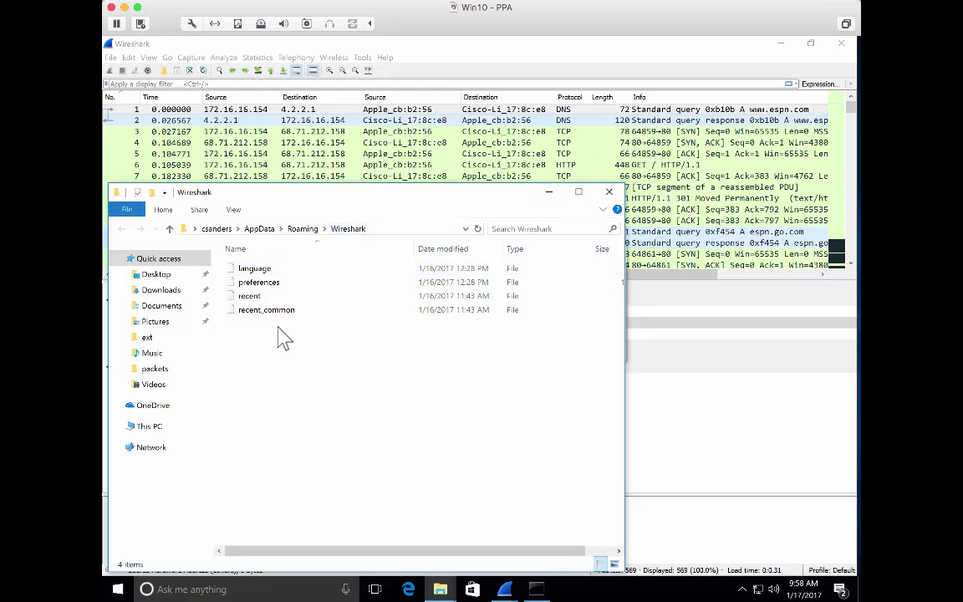
pyautogui.click(283, 283)
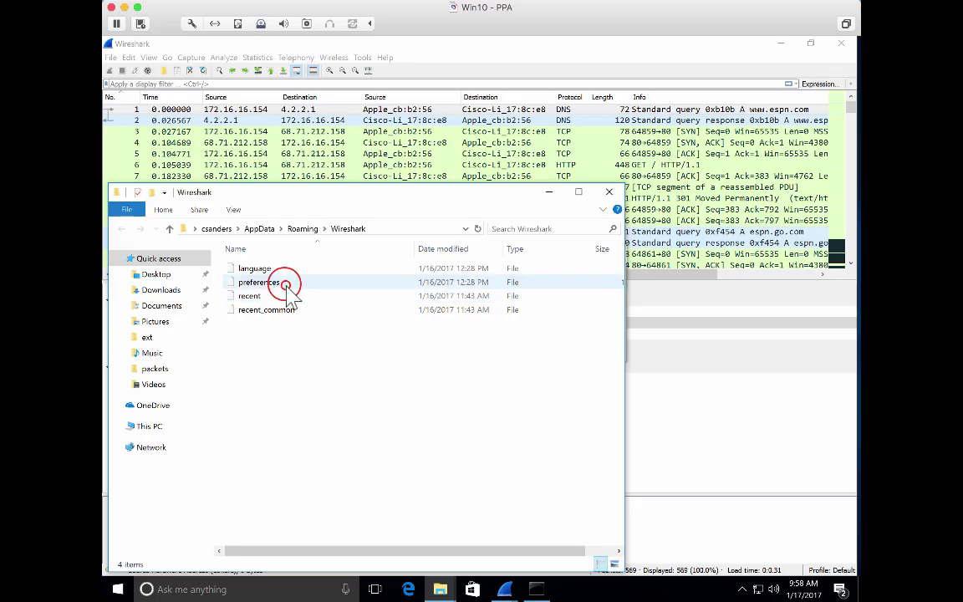
pyautogui.doubleClick(285, 284)
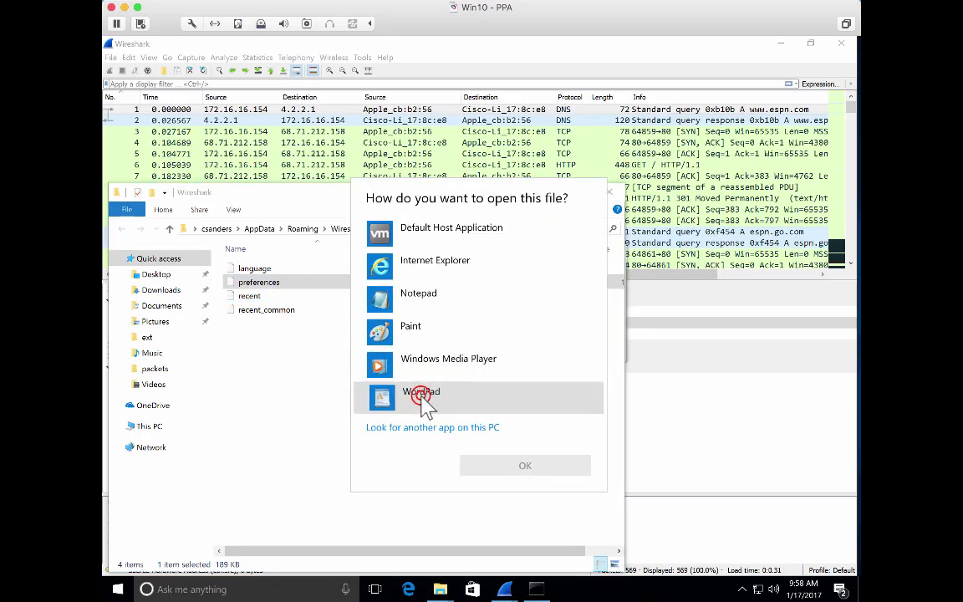
pyautogui.doubleClick(420, 397)
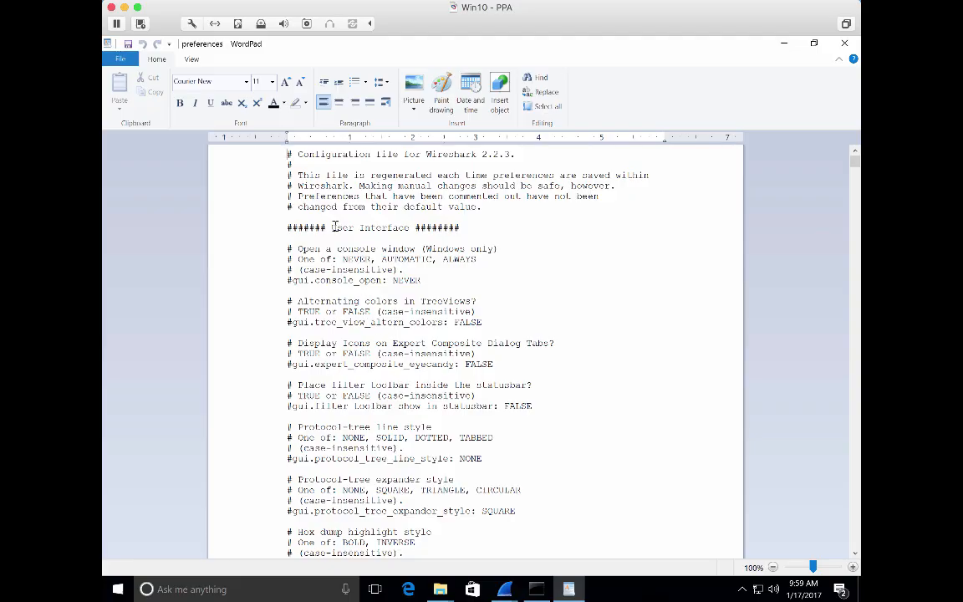
# Examine the user interface settings in the preferences file, including the colors, columns, font and layout entries
pyautogui.scroll(-15, 384, 248)
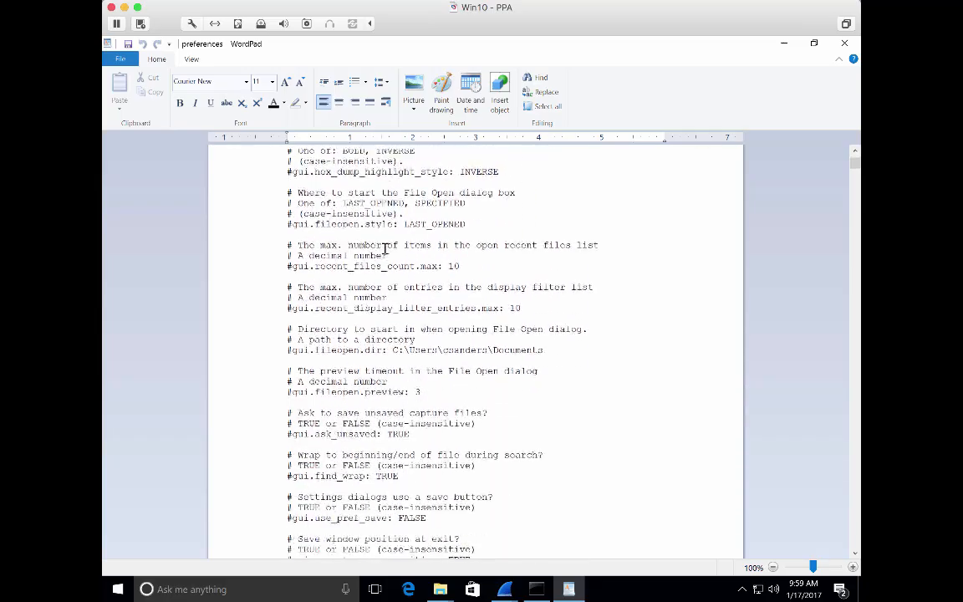
pyautogui.scroll(-15, 384, 249)
pyautogui.scroll(6, 385, 248)
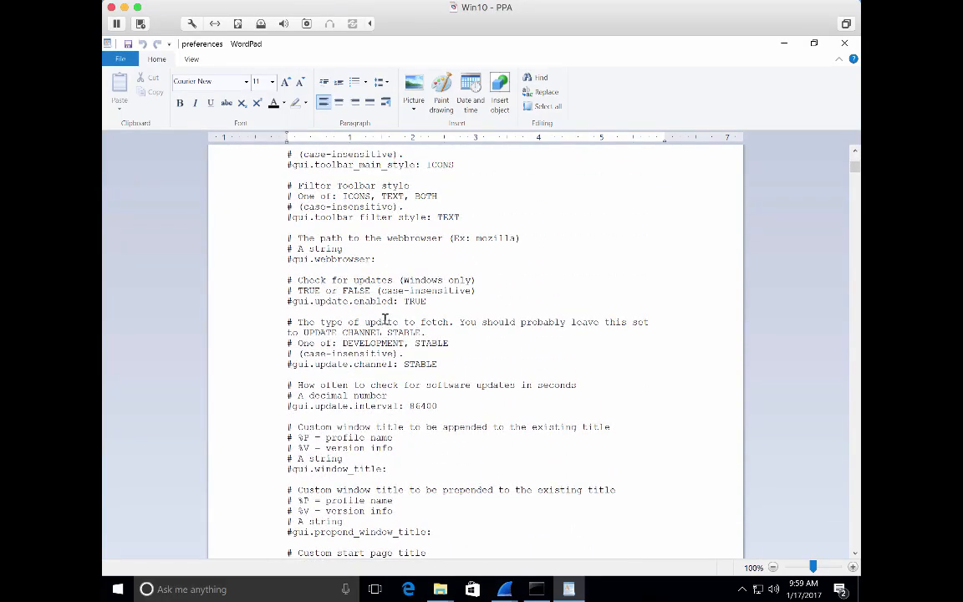
pyautogui.scroll(-3, 345, 436)
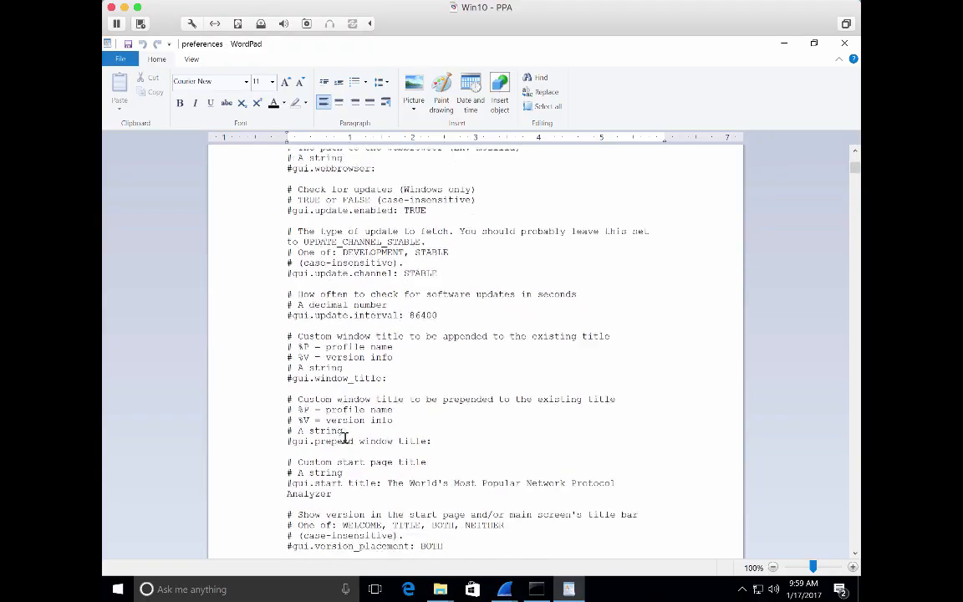
pyautogui.scroll(-9, 345, 436)
pyautogui.scroll(-8, 345, 436)
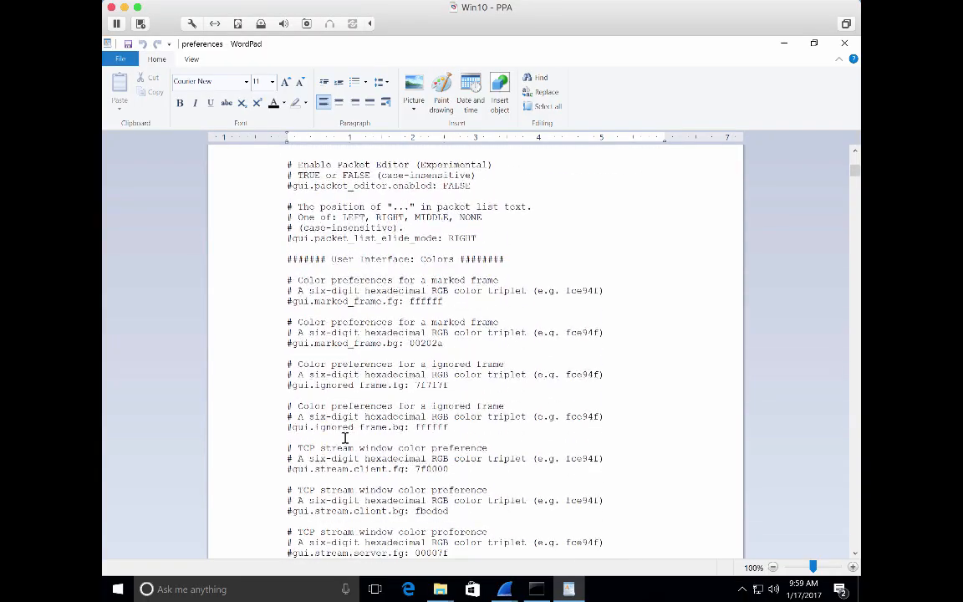
pyautogui.click(342, 288)
pyautogui.moveTo(342, 289); pyautogui.dragTo(296, 304)
pyautogui.click(297, 305)
pyautogui.scroll(-7, 297, 305)
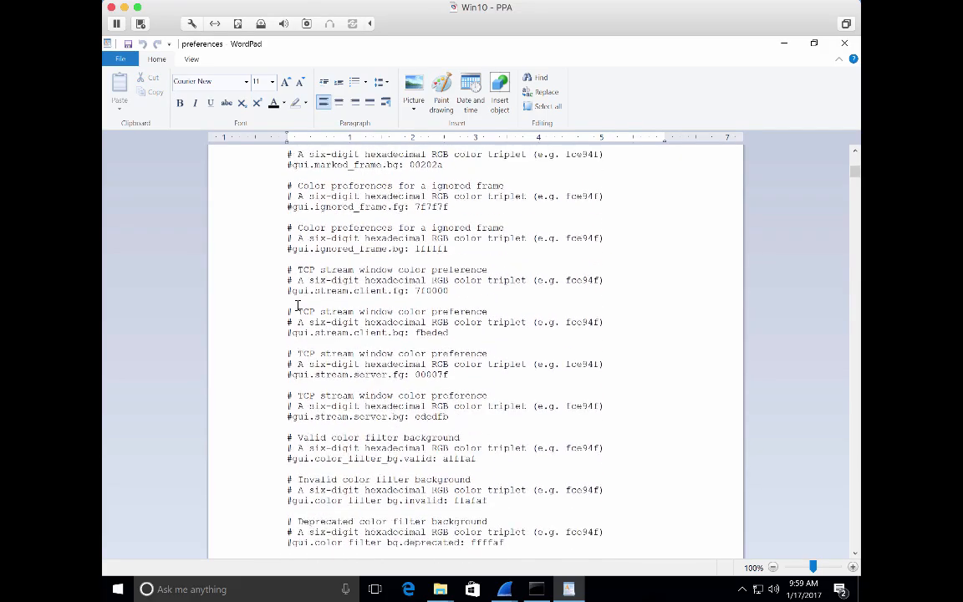
pyautogui.scroll(-20, 296, 305)
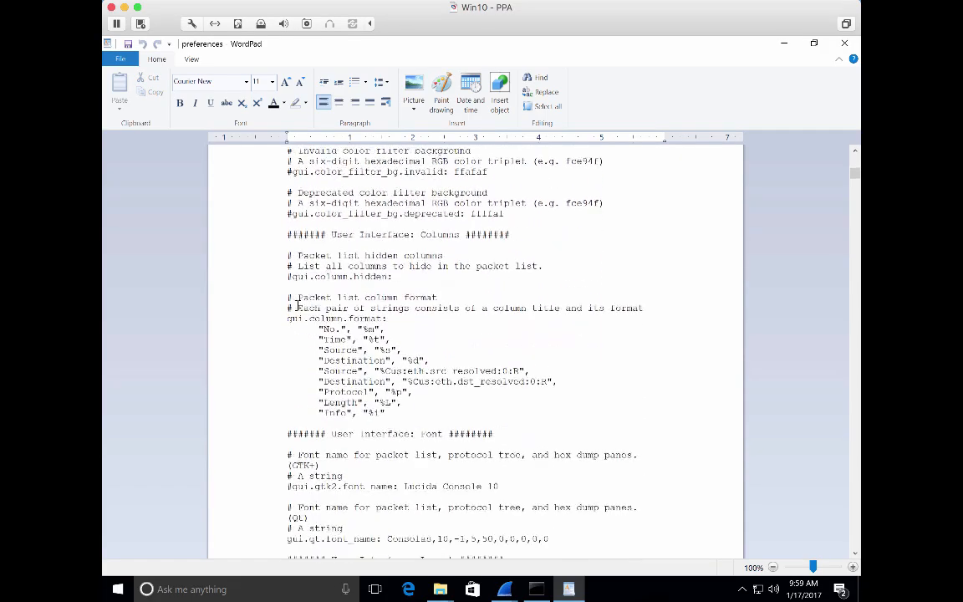
pyautogui.scroll(-10, 296, 305)
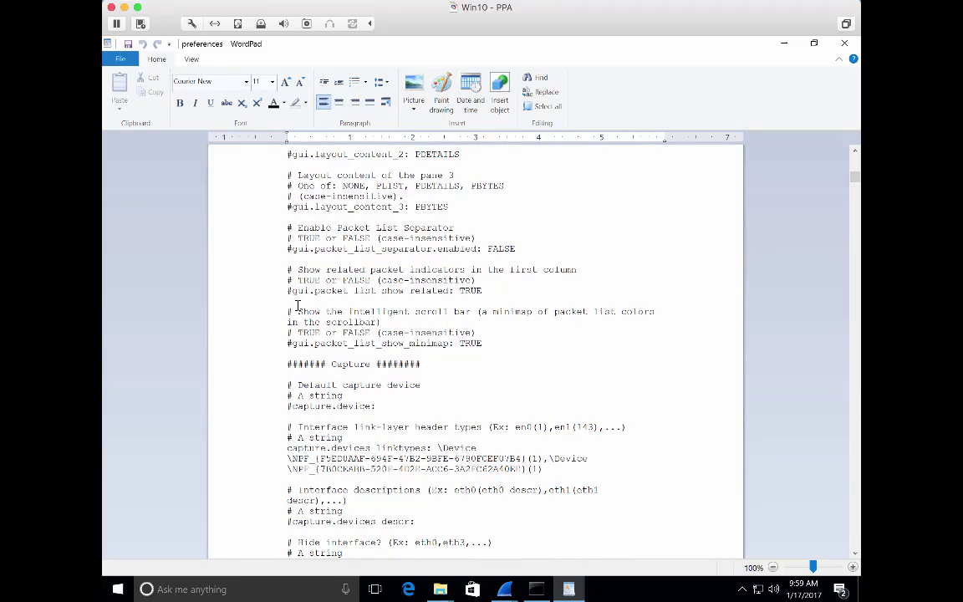
# Examine the Capture section of the preferences file, highlighting the capture.devices_linktypes entry
pyautogui.scroll(-1, 297, 305)
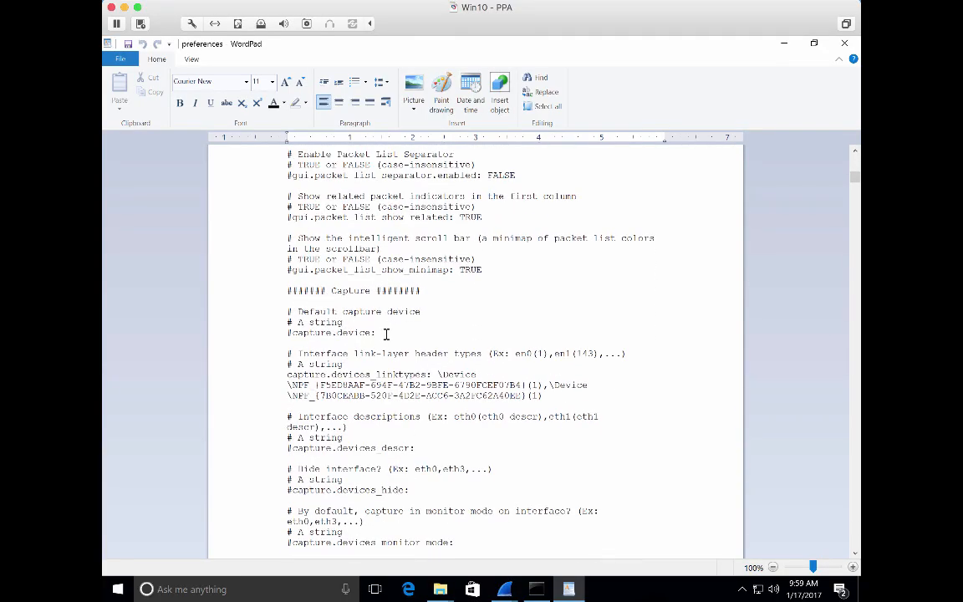
pyautogui.scroll(-2, 386, 333)
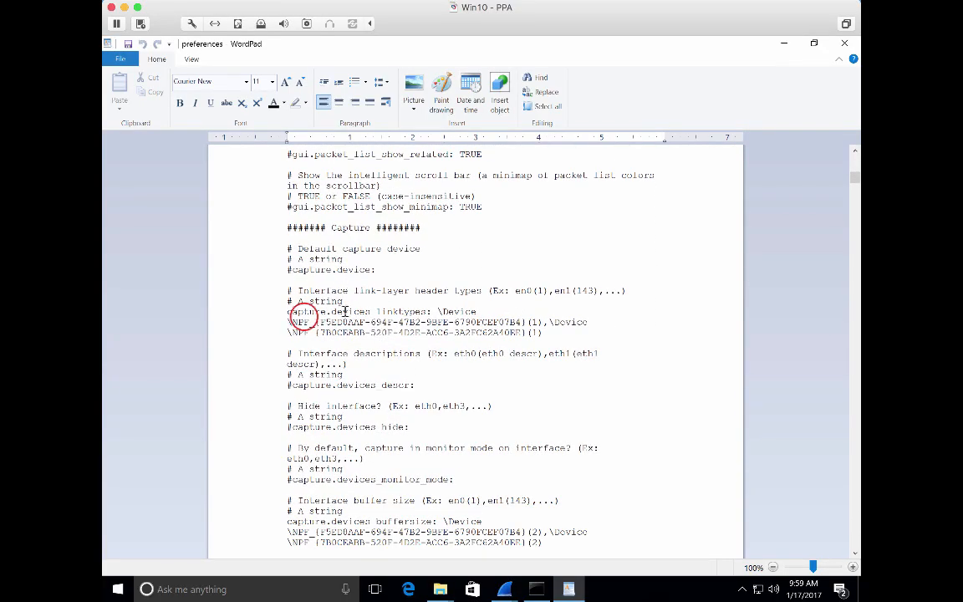
pyautogui.moveTo(287, 311); pyautogui.dragTo(387, 337)
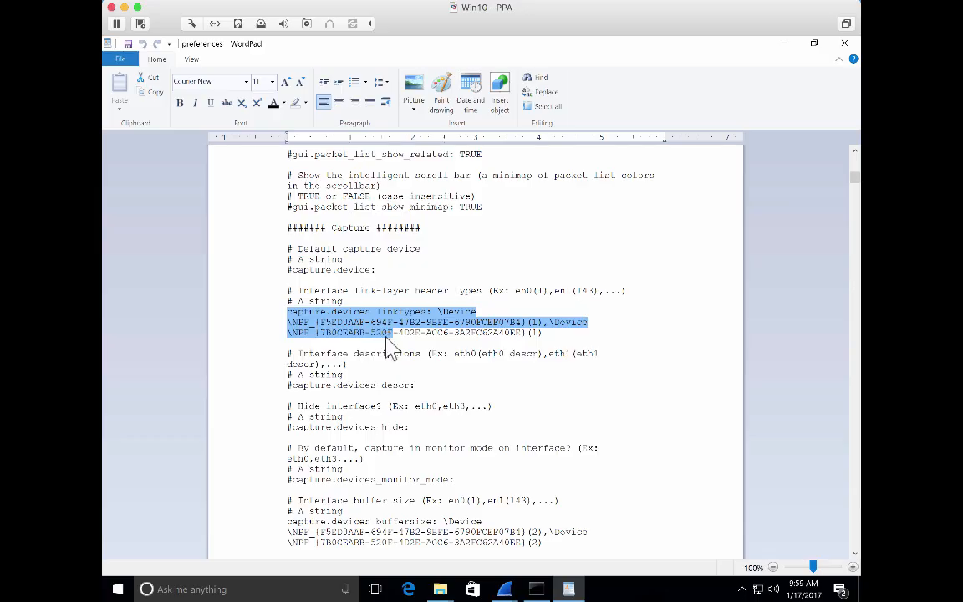
pyautogui.scroll(-15, 387, 351)
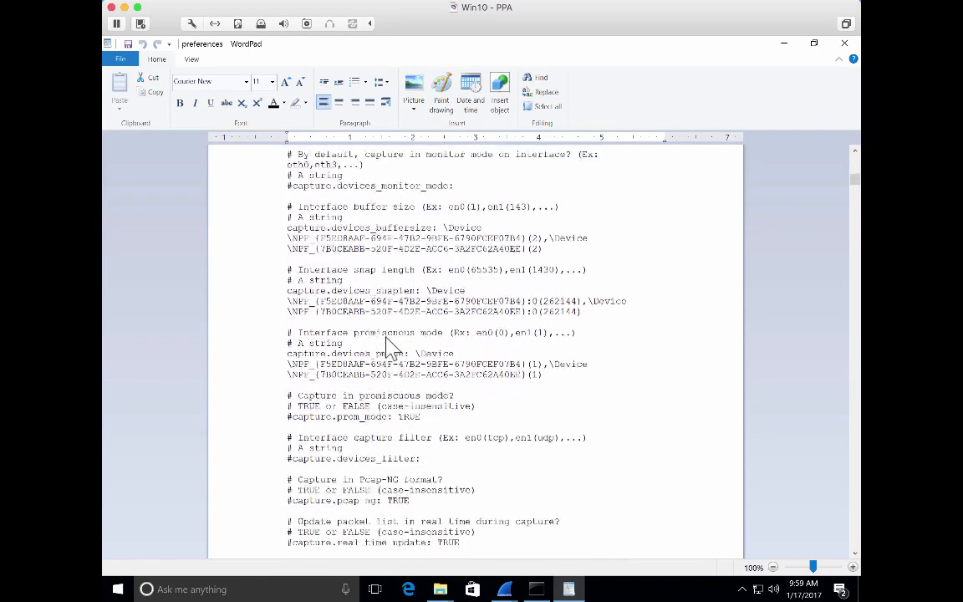
pyautogui.scroll(-1, 387, 347)
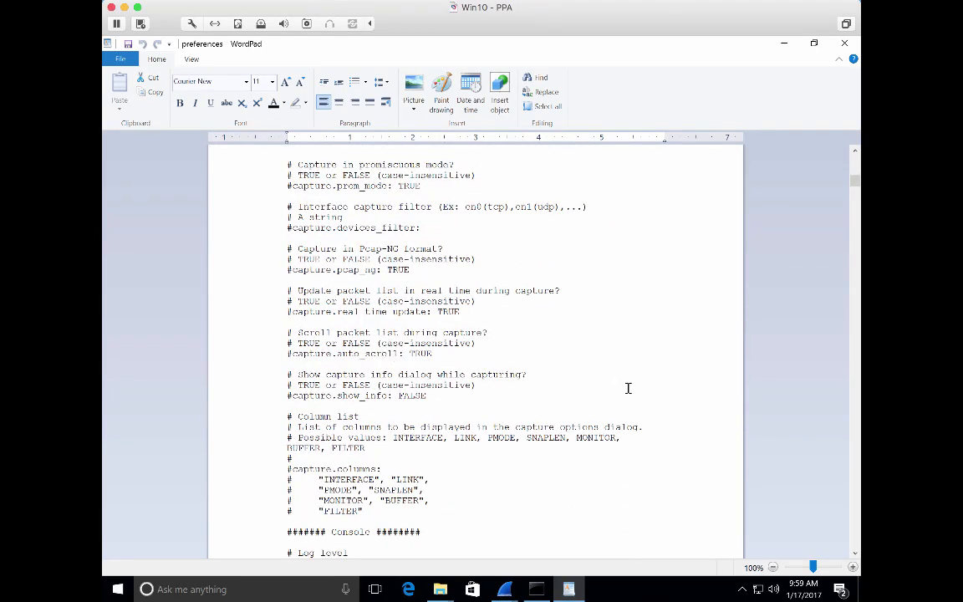
pyautogui.scroll(-5, 678, 385)
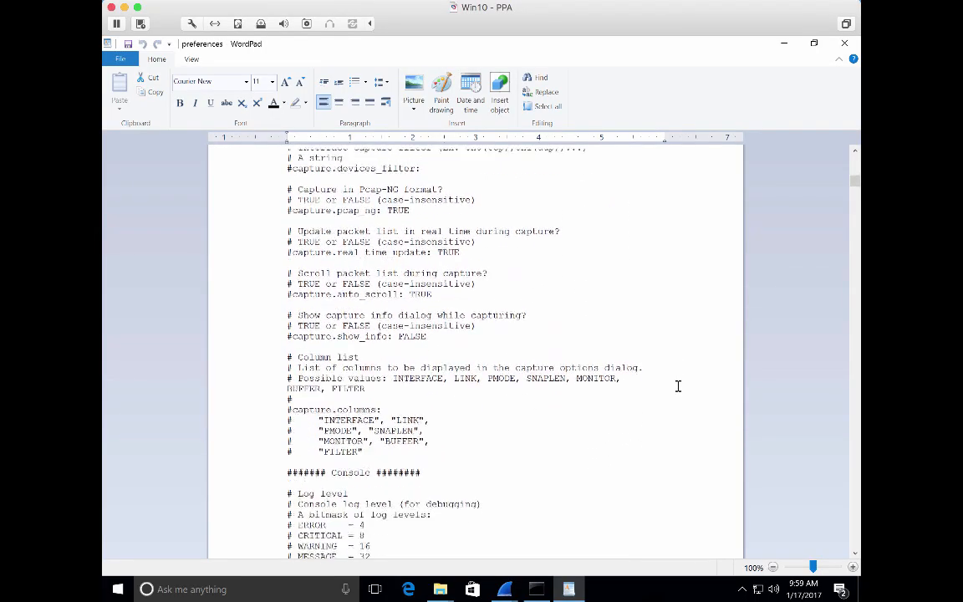
# Close the preferences file and the profile folder, and dismiss the configuration profiles without changes
pyautogui.click(849, 48)
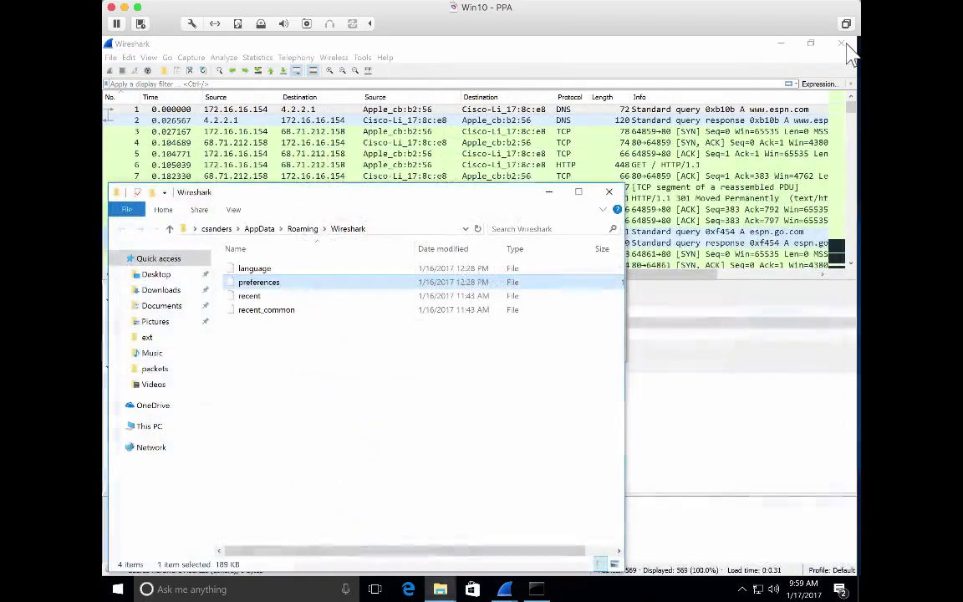
pyautogui.click(122, 57)
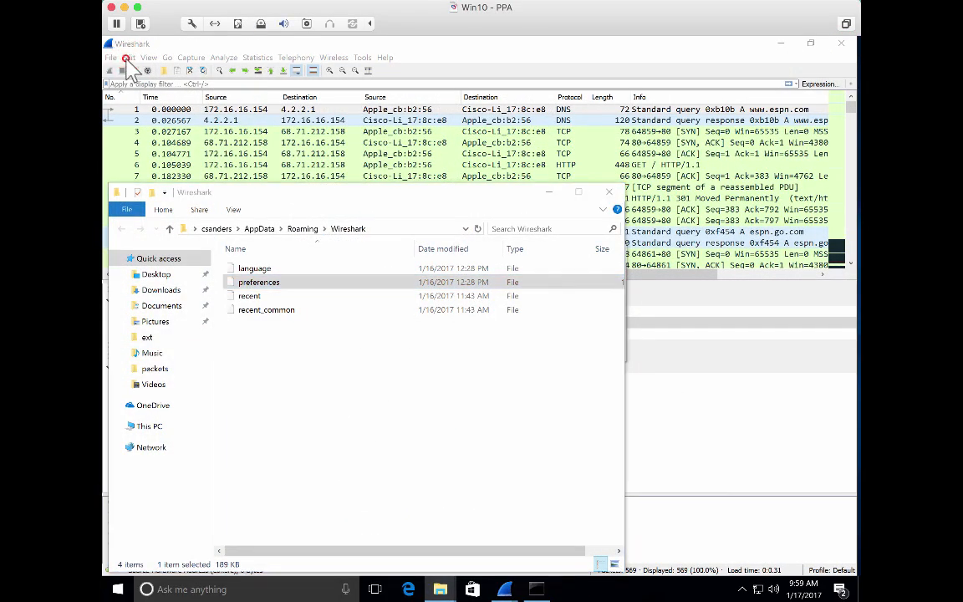
pyautogui.click(129, 57)
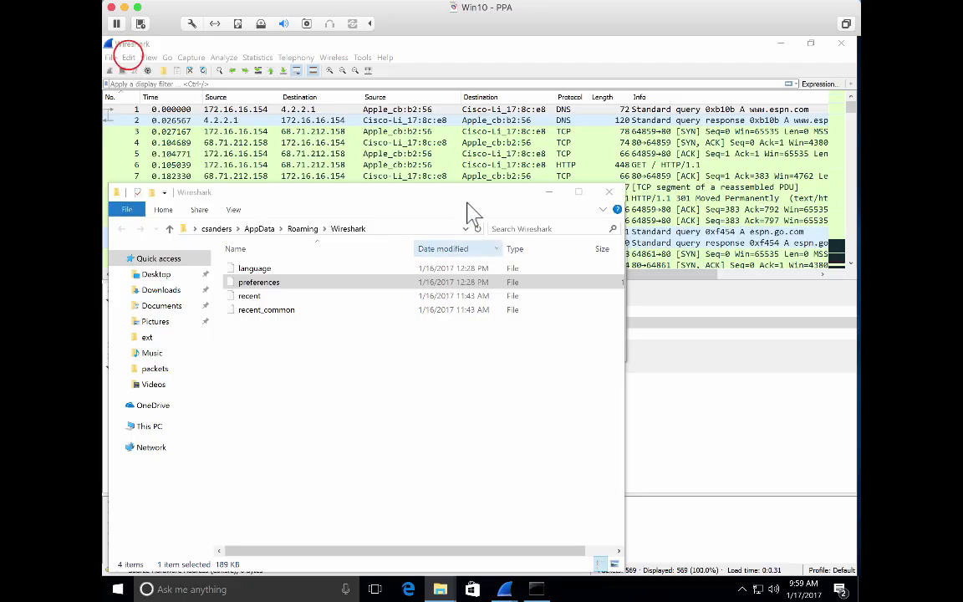
pyautogui.click(129, 56)
pyautogui.click(610, 193)
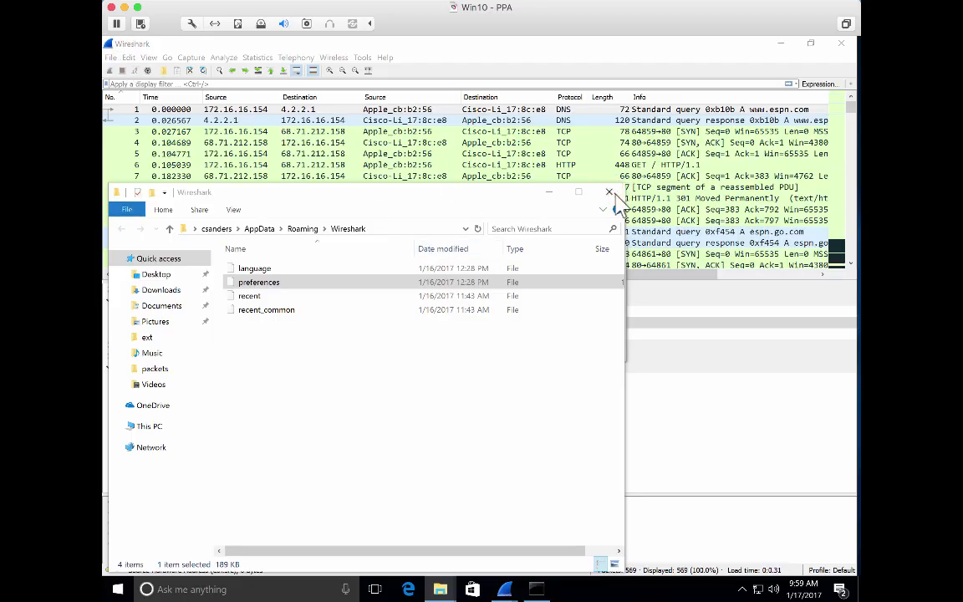
pyautogui.click(541, 346)
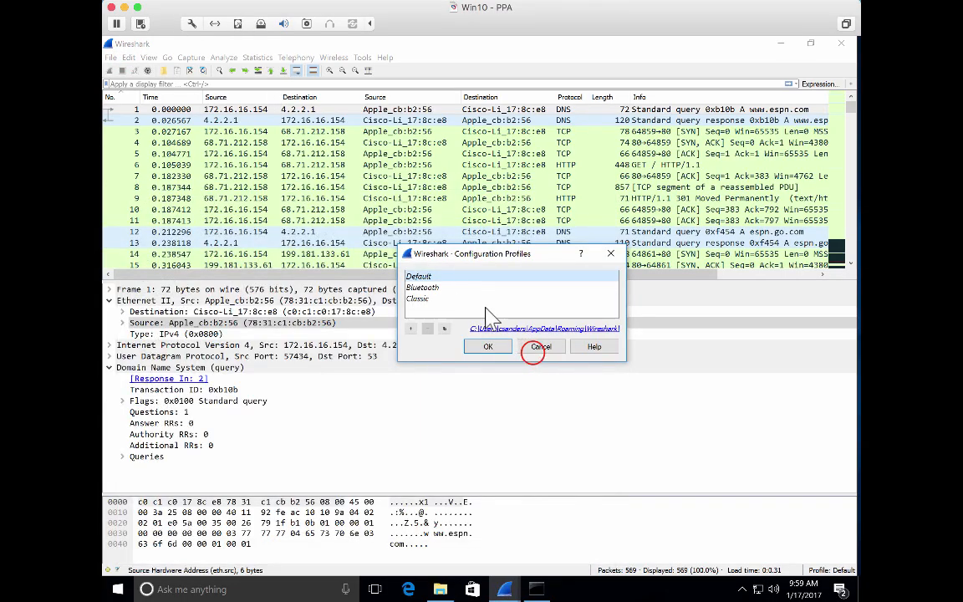
# Open the Wireshark preferences and view the Appearance, Layout and Capture settings
pyautogui.click(131, 57)
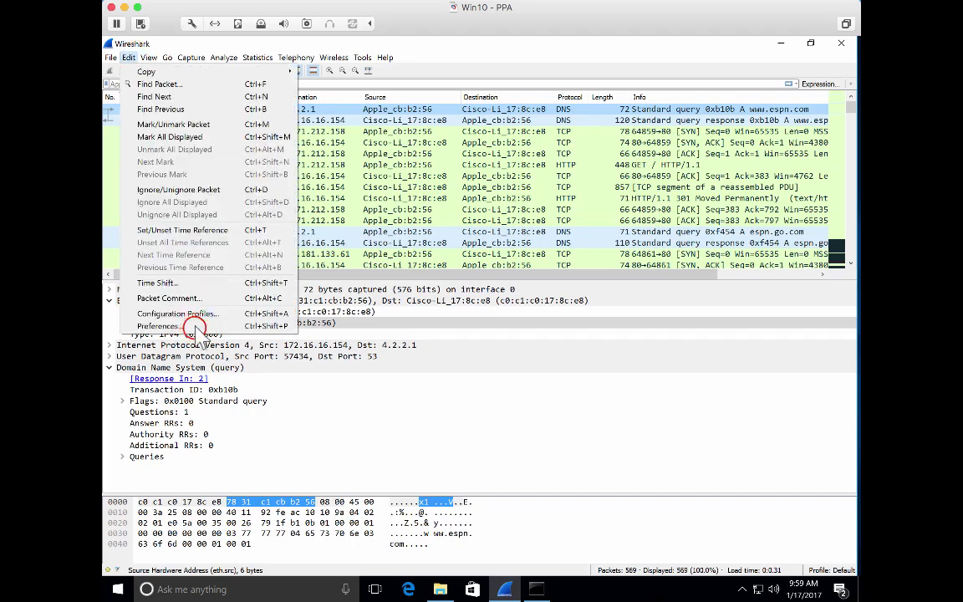
pyautogui.click(193, 378)
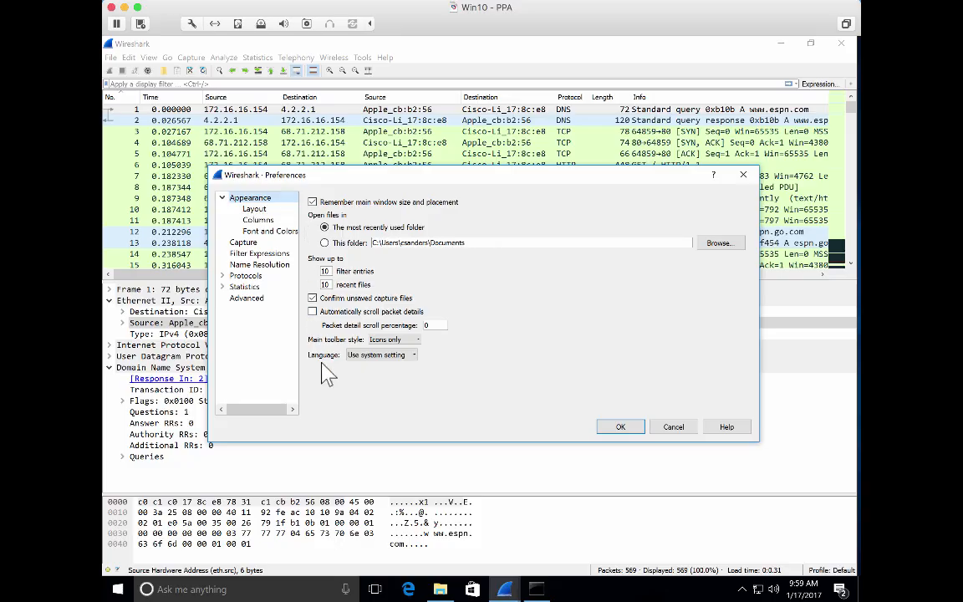
pyautogui.click(253, 209)
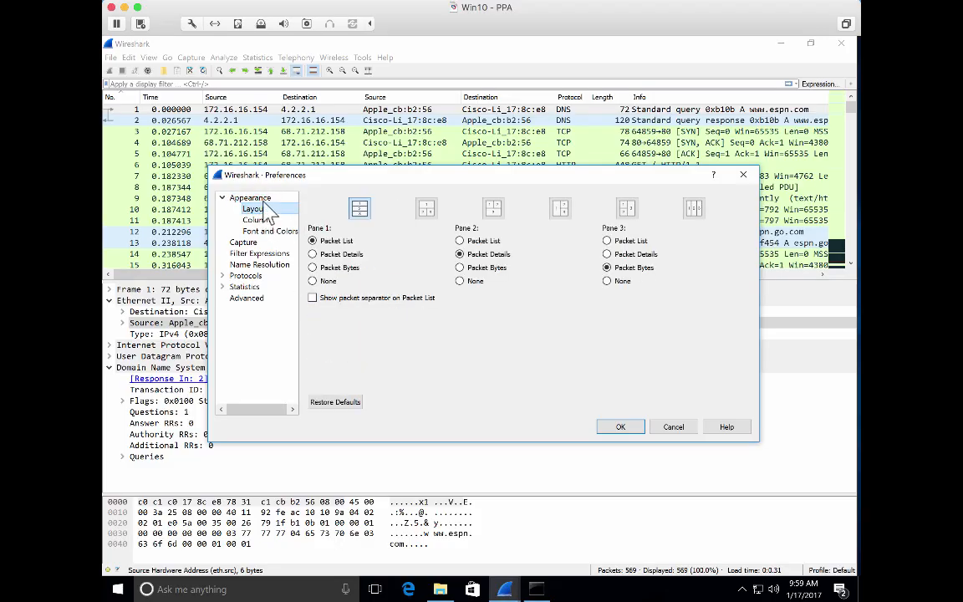
pyautogui.click(251, 243)
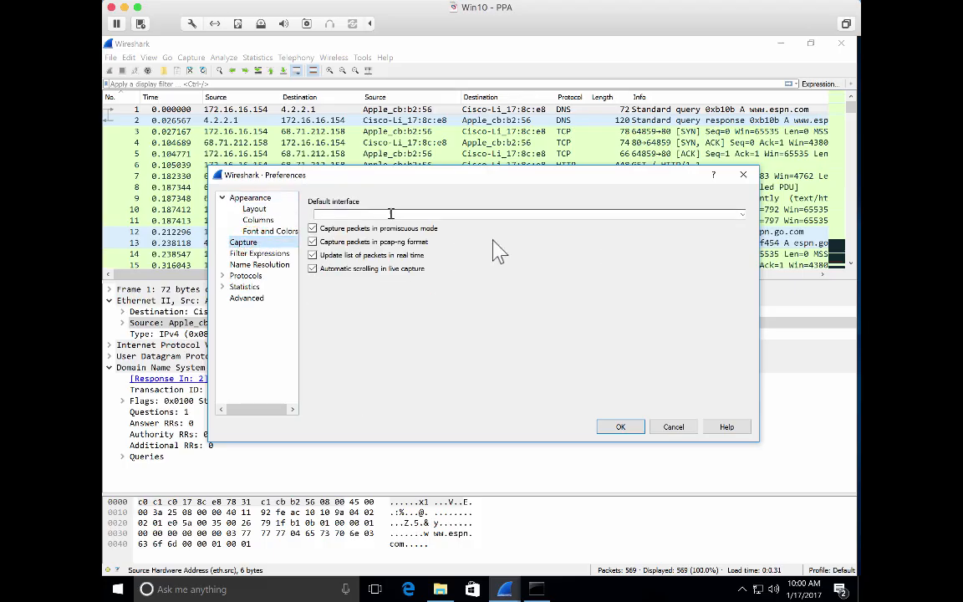
# View the default interface choices in the Capture preferences and dismiss the preferences without changes
pyautogui.click(739, 212)
pyautogui.click(740, 212)
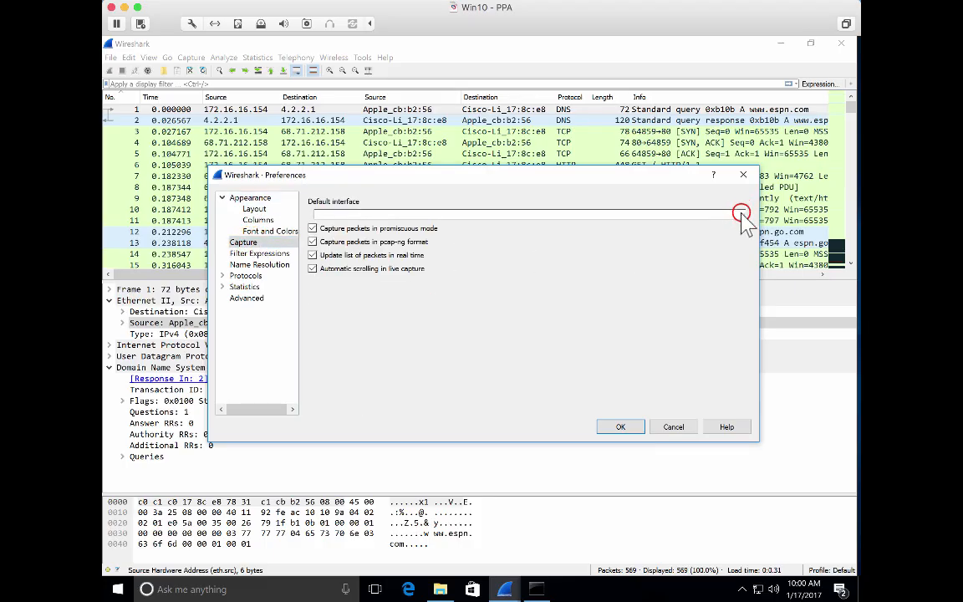
pyautogui.click(742, 214)
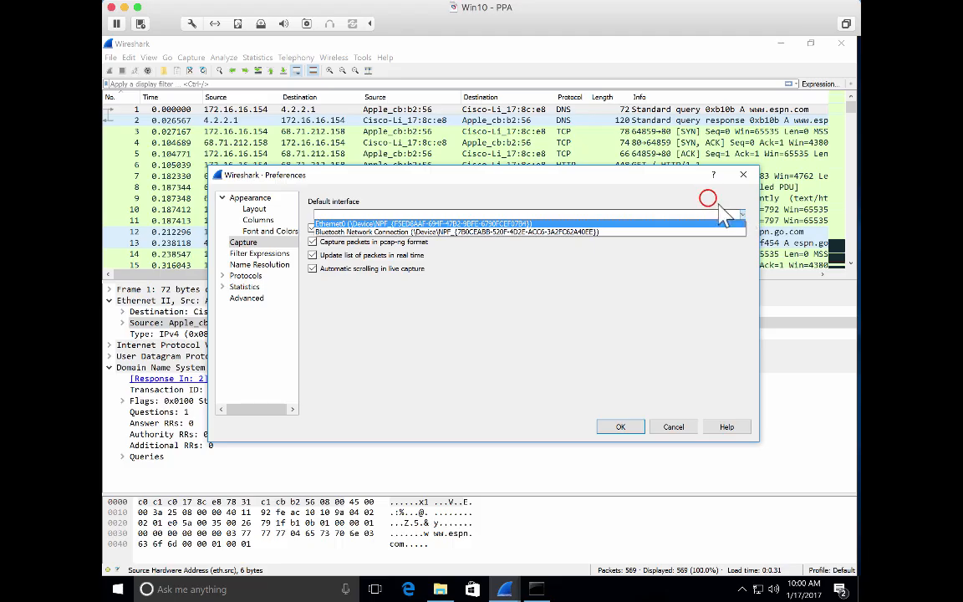
pyautogui.click(742, 215)
pyautogui.click(667, 426)
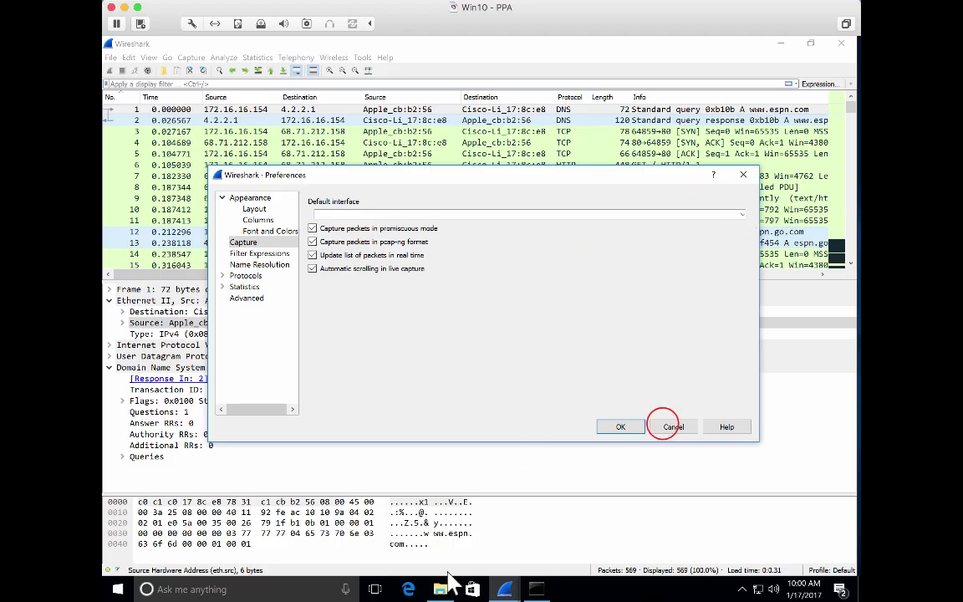
# Open the Default profile's folder from the configuration profiles and open its recent file in WordPad
pyautogui.click(440, 588)
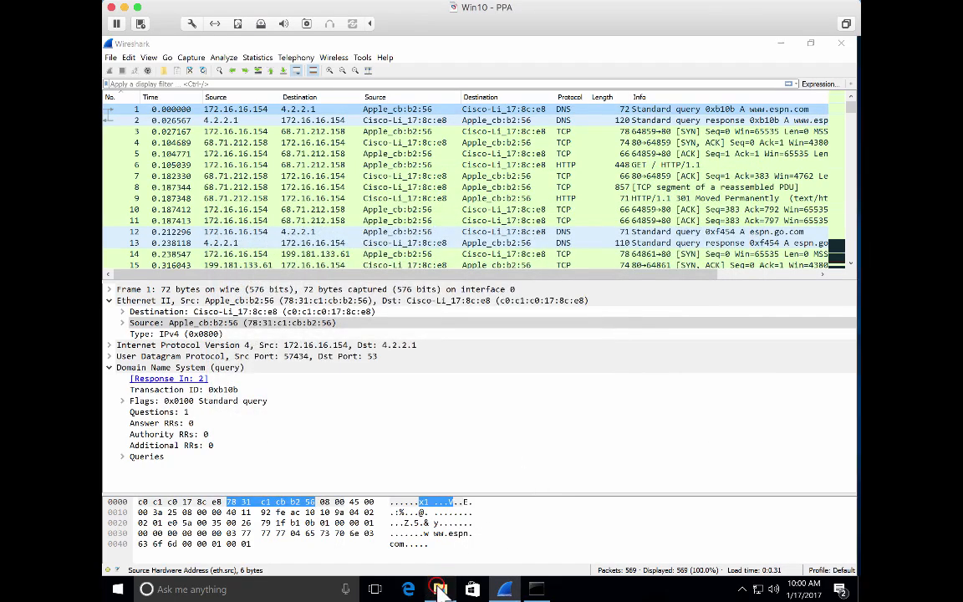
pyautogui.click(171, 218)
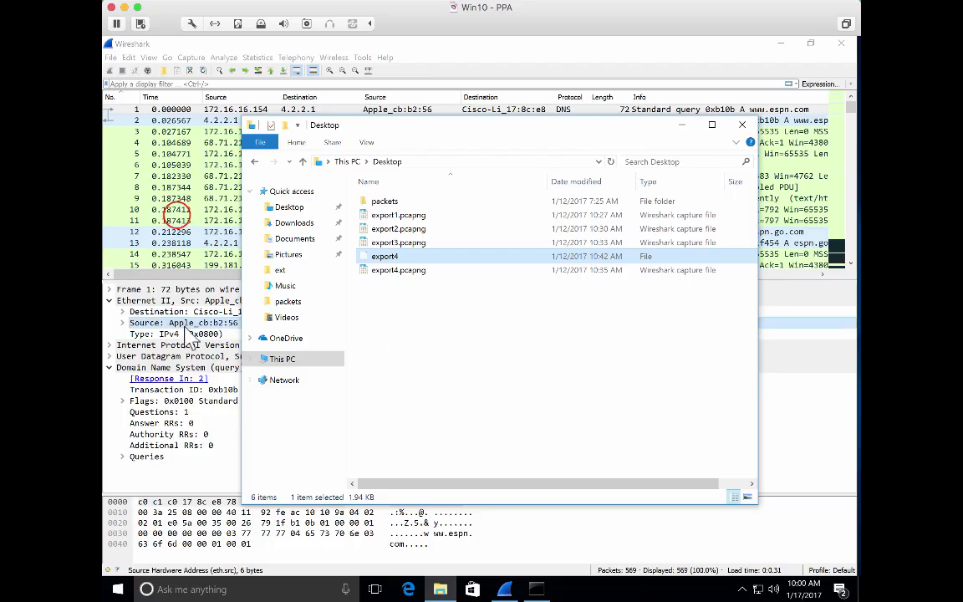
pyautogui.click(128, 57)
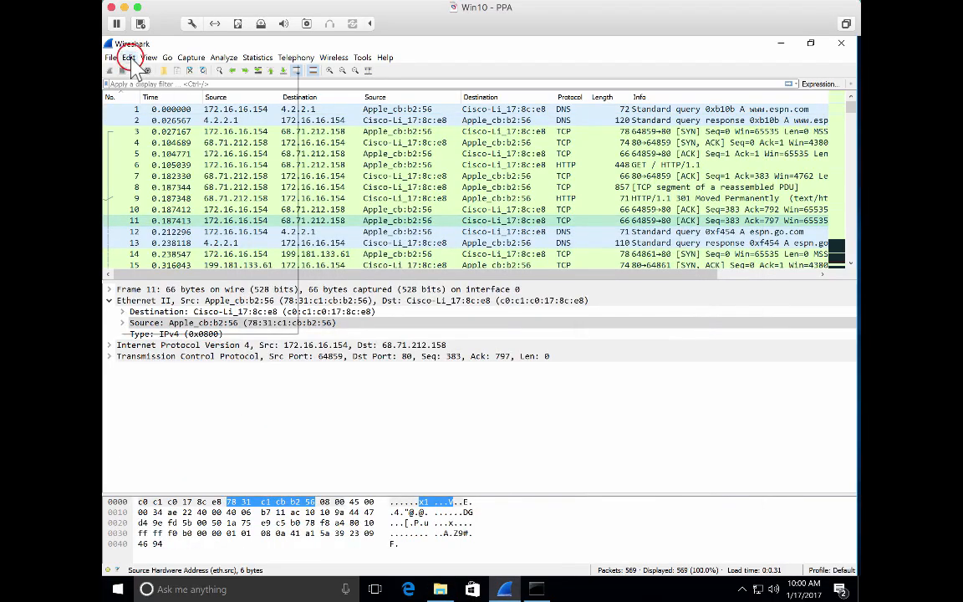
pyautogui.click(211, 332)
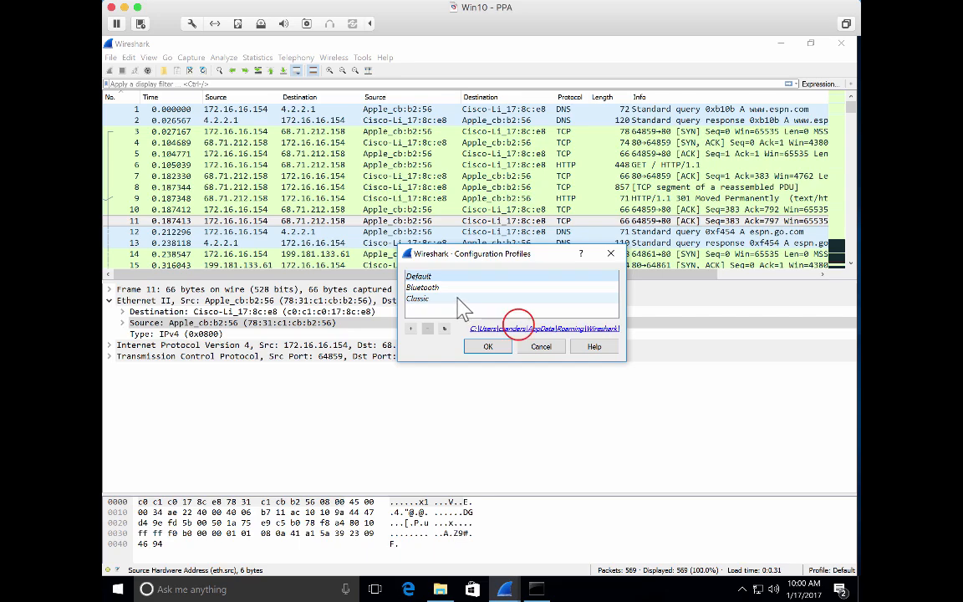
pyautogui.click(520, 326)
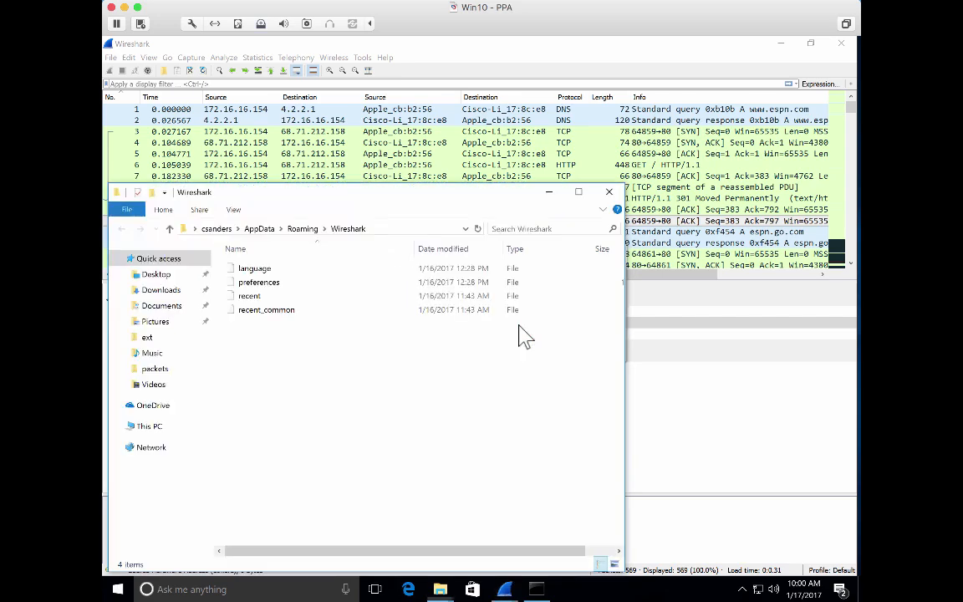
pyautogui.click(265, 299)
pyautogui.doubleClick(264, 297)
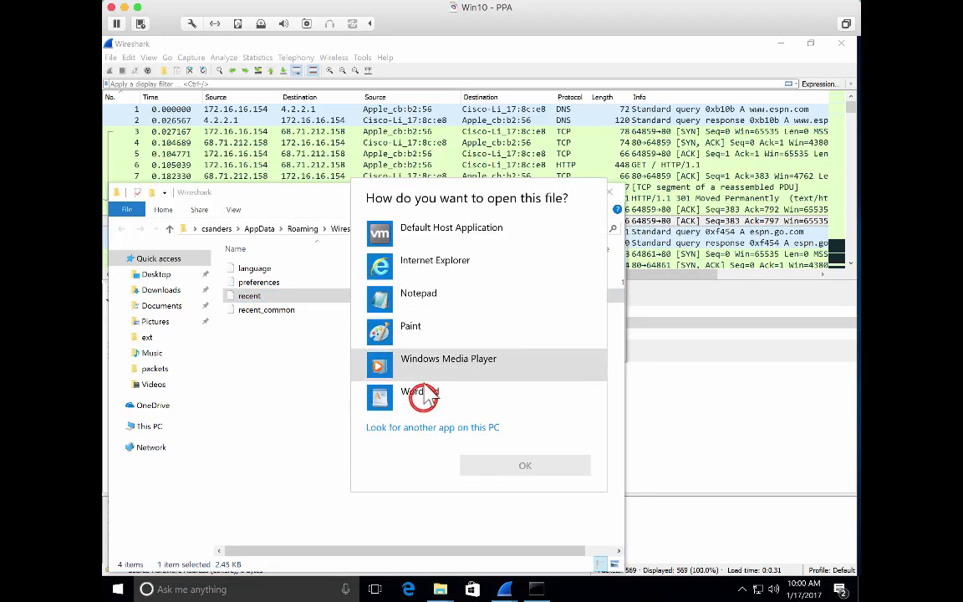
pyautogui.doubleClick(426, 394)
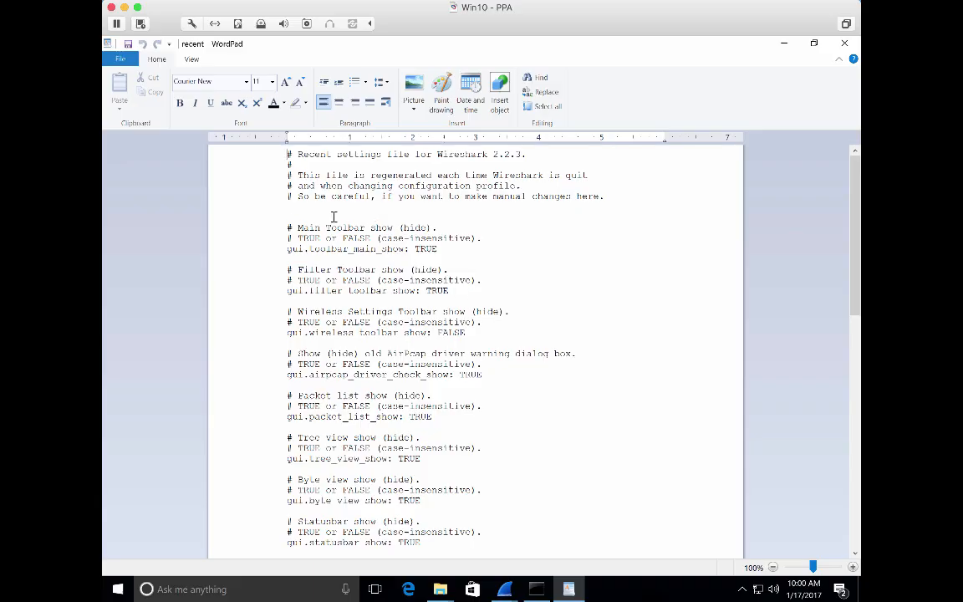
# Examine the toolbar visibility and timestamp display format entries in the recent file, and close the file and its folder
pyautogui.moveTo(299, 227); pyautogui.dragTo(473, 248)
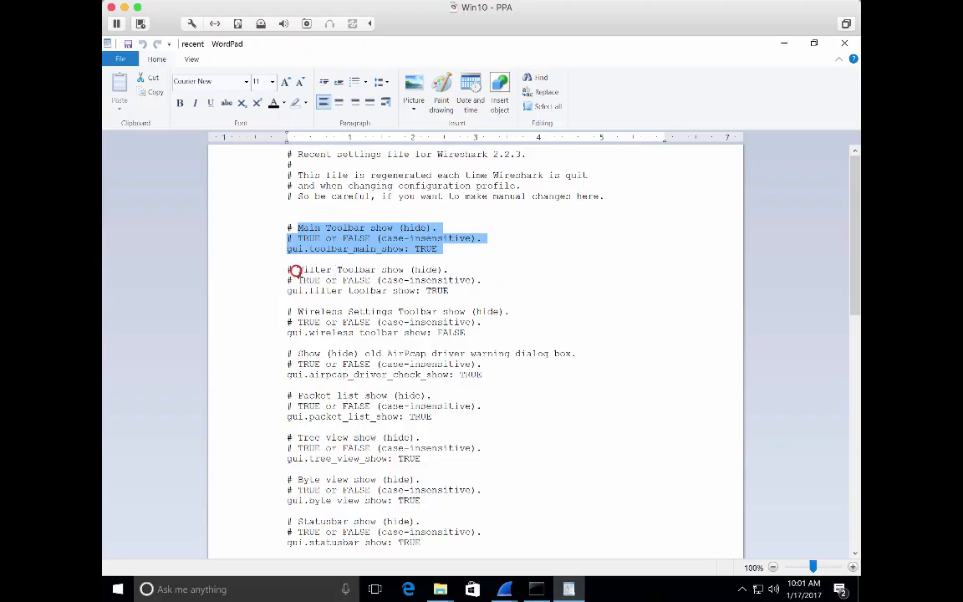
pyautogui.moveTo(294, 270); pyautogui.dragTo(475, 282)
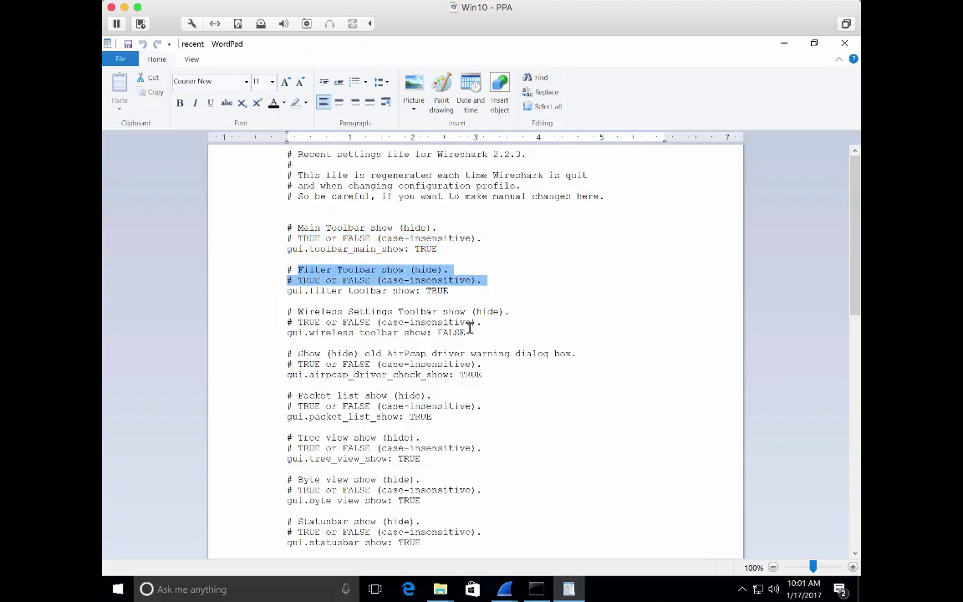
pyautogui.scroll(-10, 448, 395)
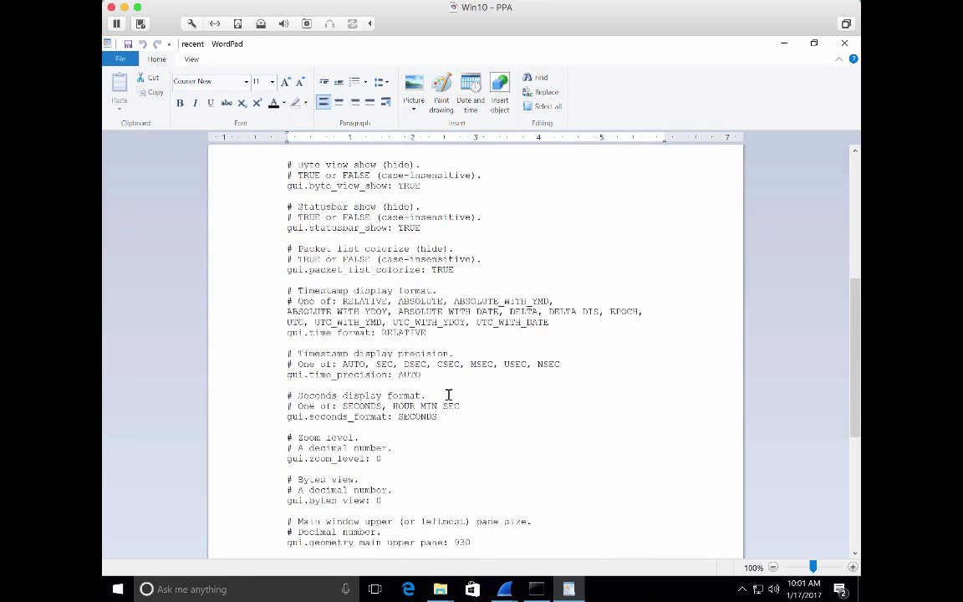
pyautogui.scroll(-3, 449, 394)
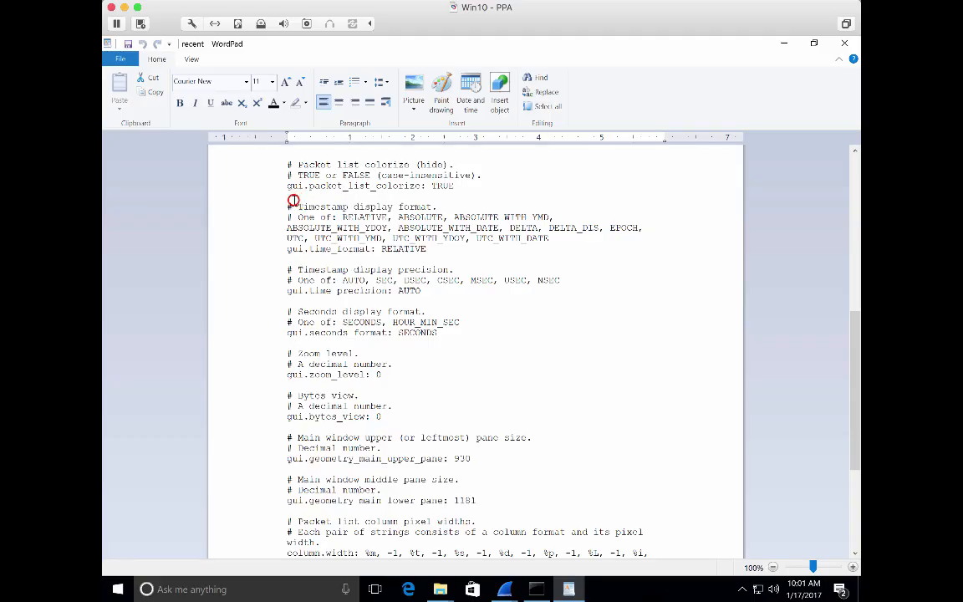
pyautogui.moveTo(288, 197); pyautogui.dragTo(459, 211)
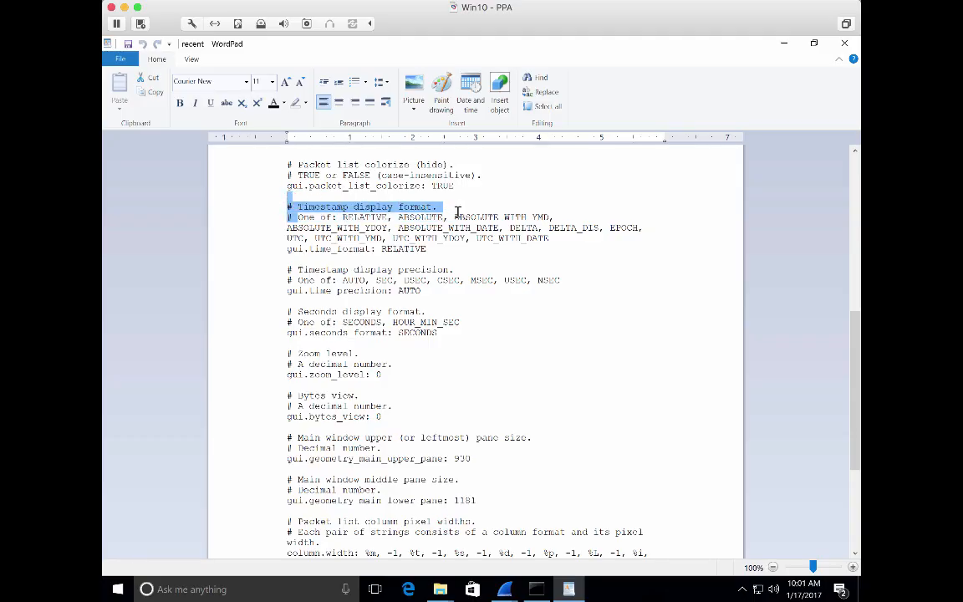
pyautogui.scroll(-3, 458, 211)
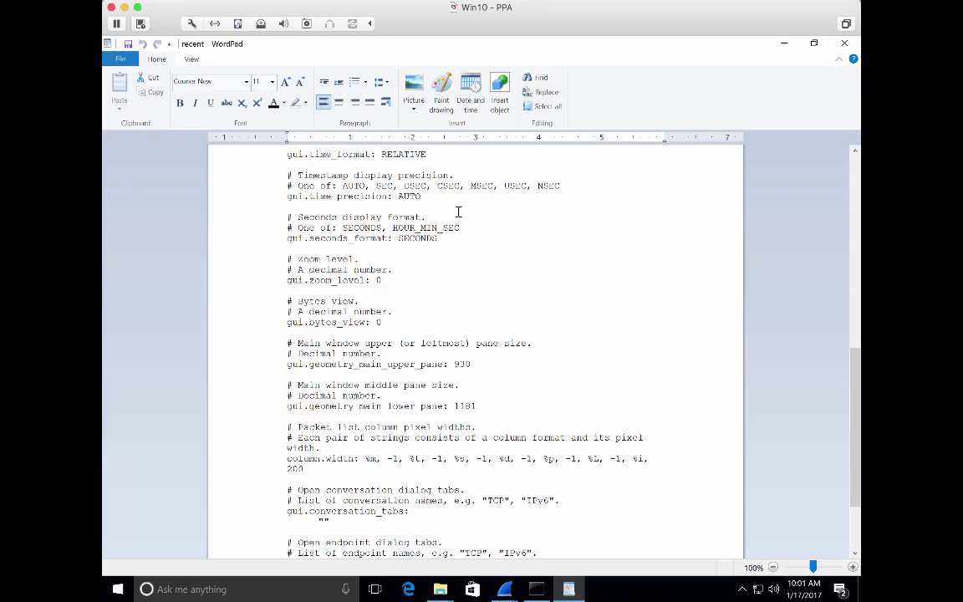
pyautogui.click(845, 44)
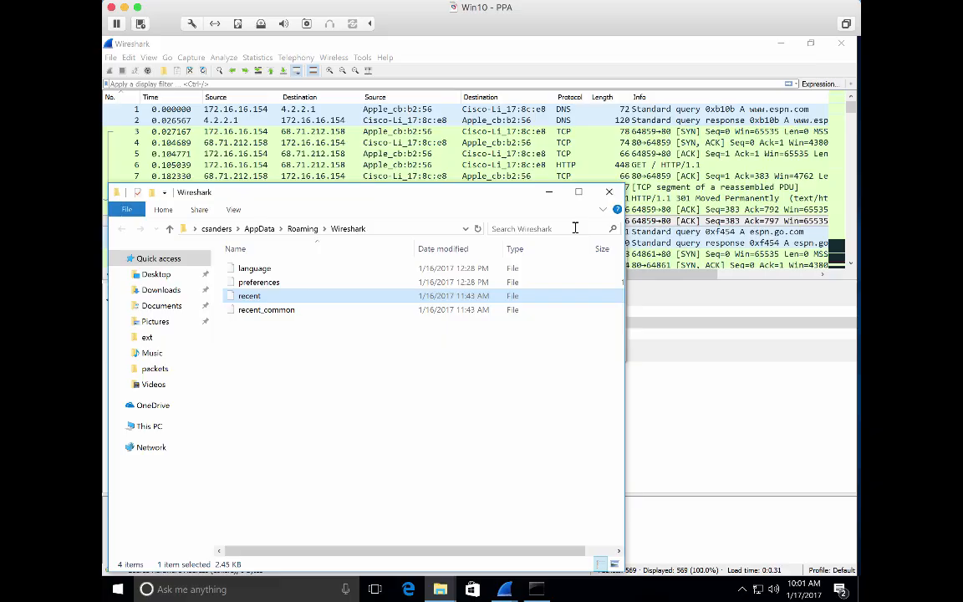
pyautogui.click(609, 194)
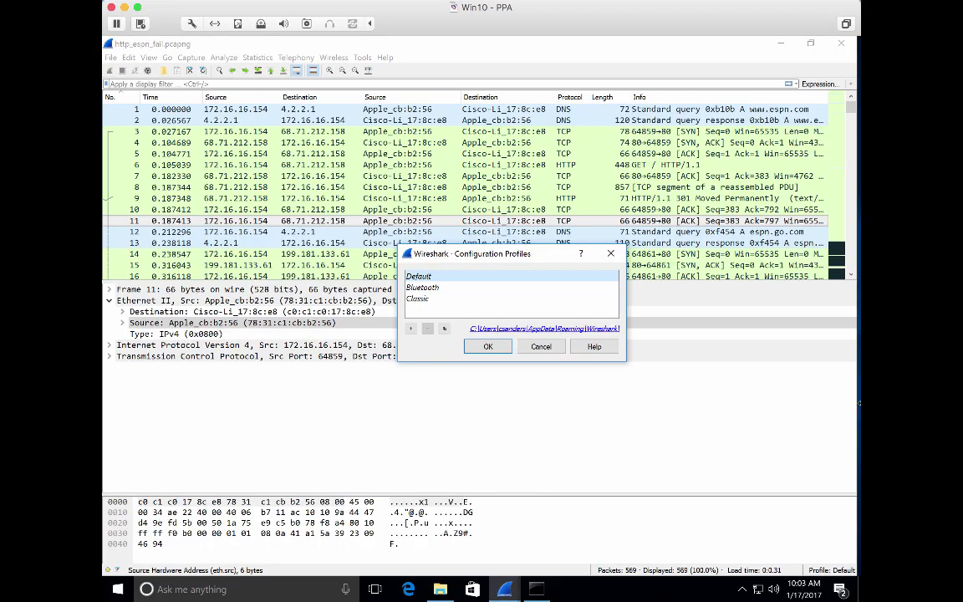
# Create a new configuration profile from the default settings, name it with the profile owner's first name, and apply it
pyautogui.click(411, 328)
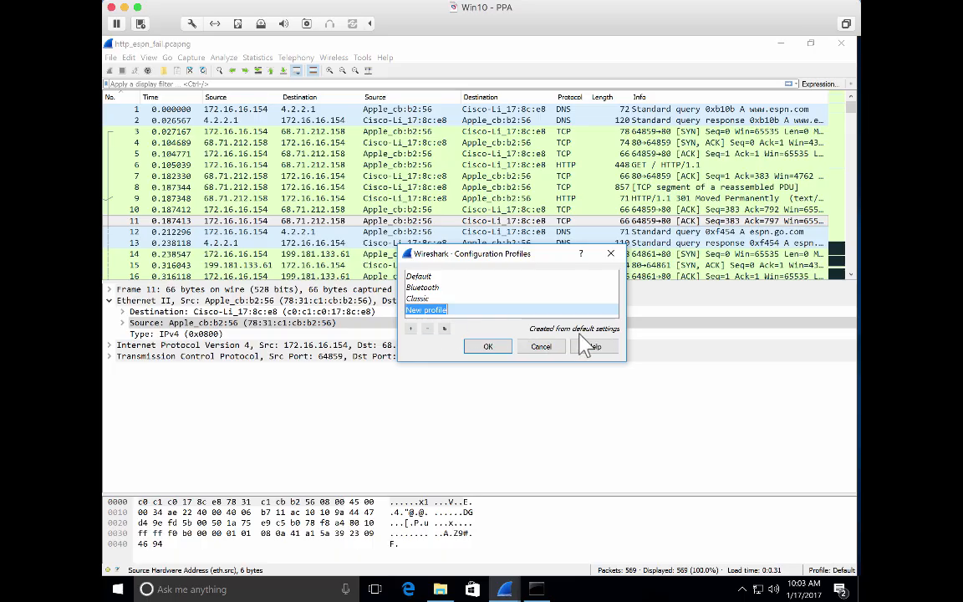
pyautogui.write('Chris')
pyautogui.press('Return')
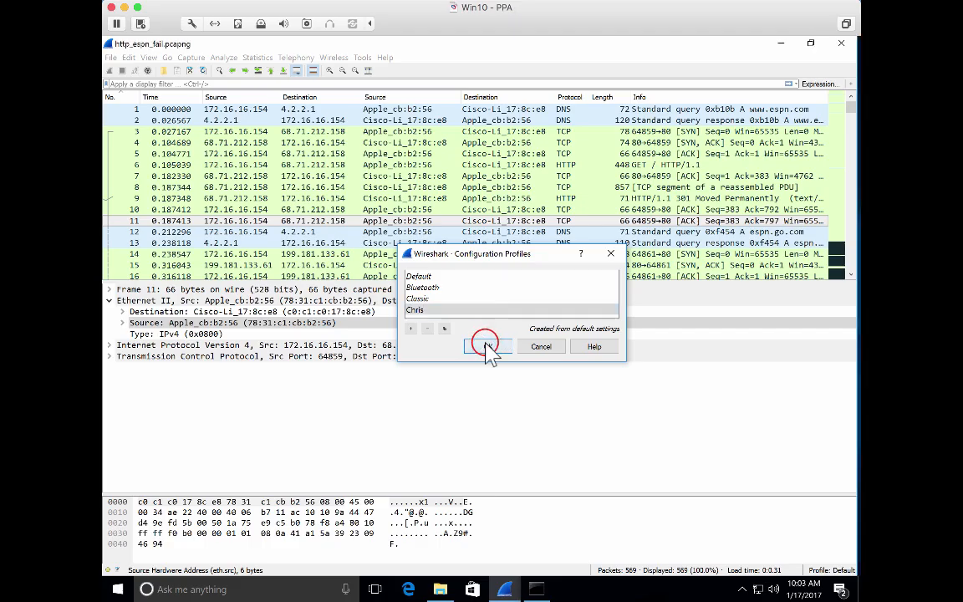
pyautogui.click(500, 346)
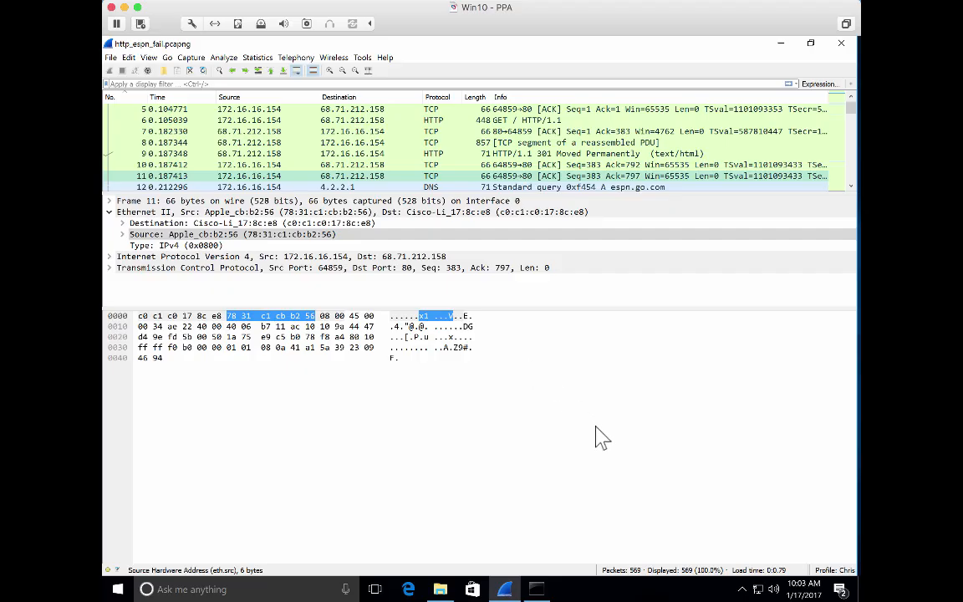
# Switch to the Default profile and back to the newly created profile to compare their layouts
pyautogui.click(846, 572)
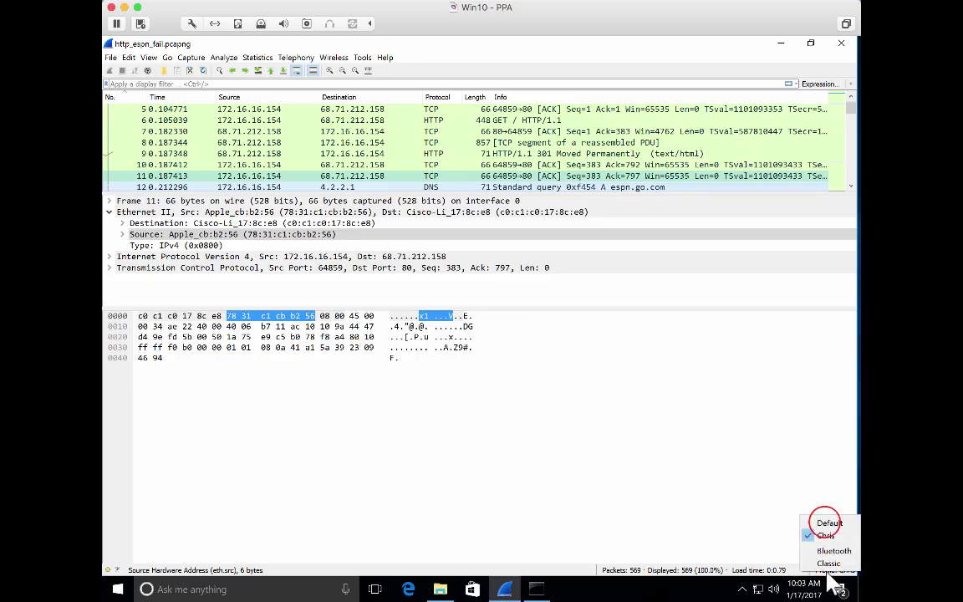
pyautogui.click(828, 524)
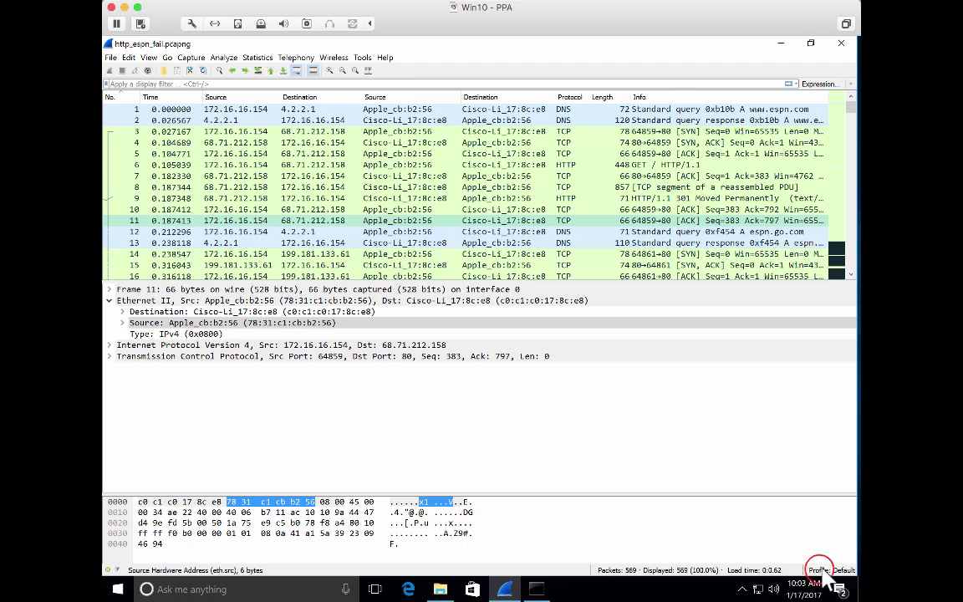
pyautogui.click(827, 572)
pyautogui.click(822, 539)
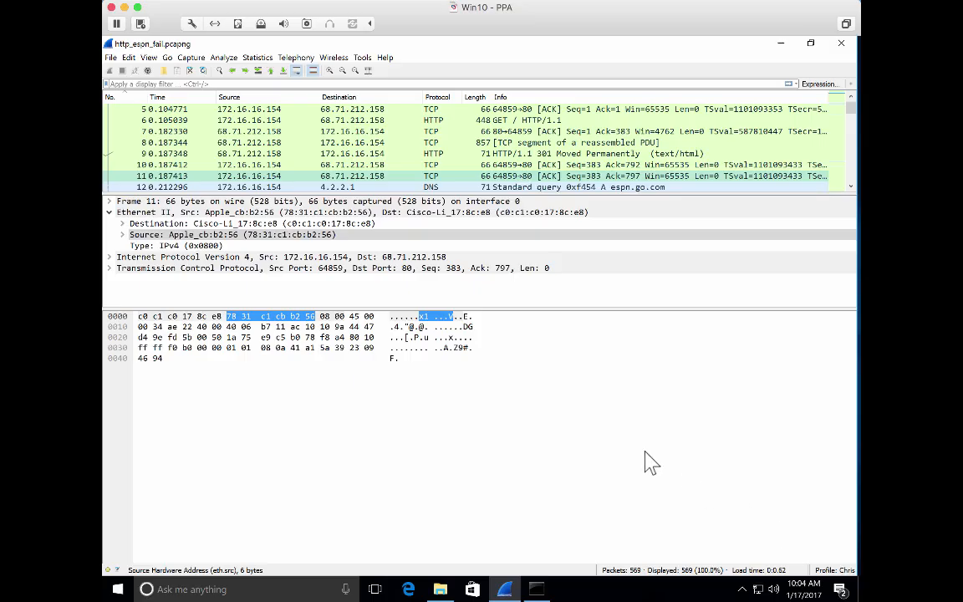
# Set the preferences layout to the packet list on the left with packet details and bytes stacked on the right
pyautogui.click(128, 58)
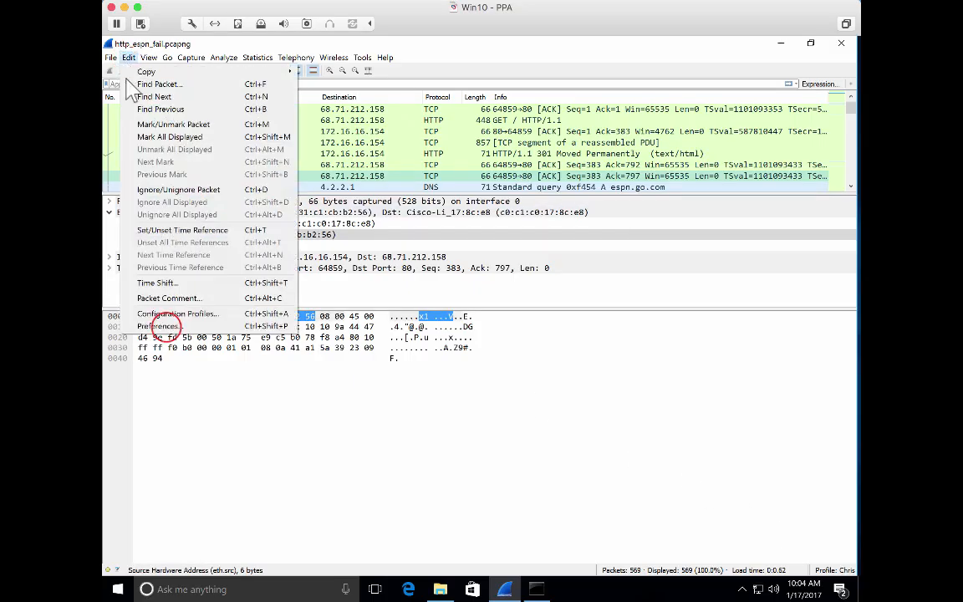
pyautogui.click(160, 326)
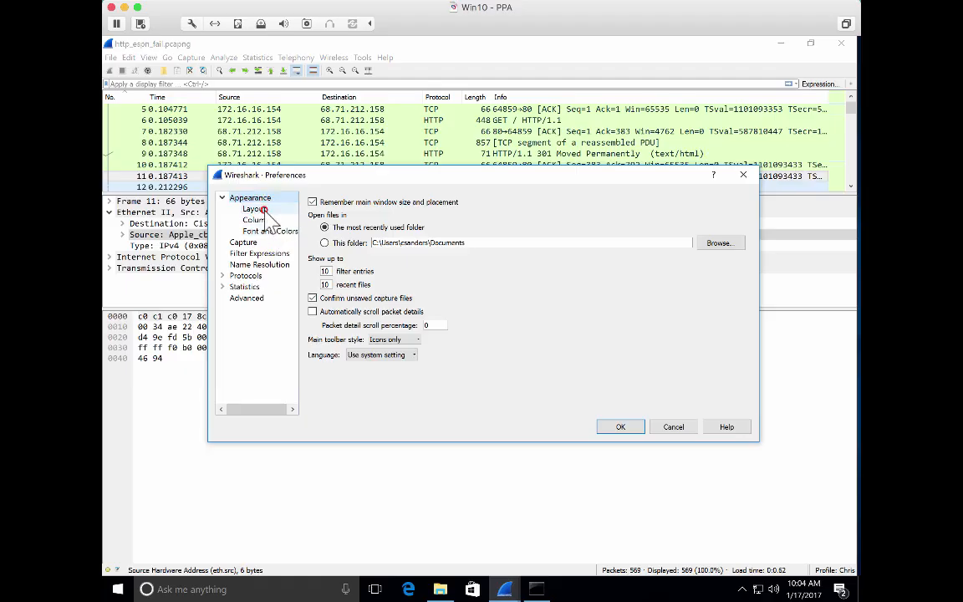
pyautogui.click(261, 209)
pyautogui.click(559, 208)
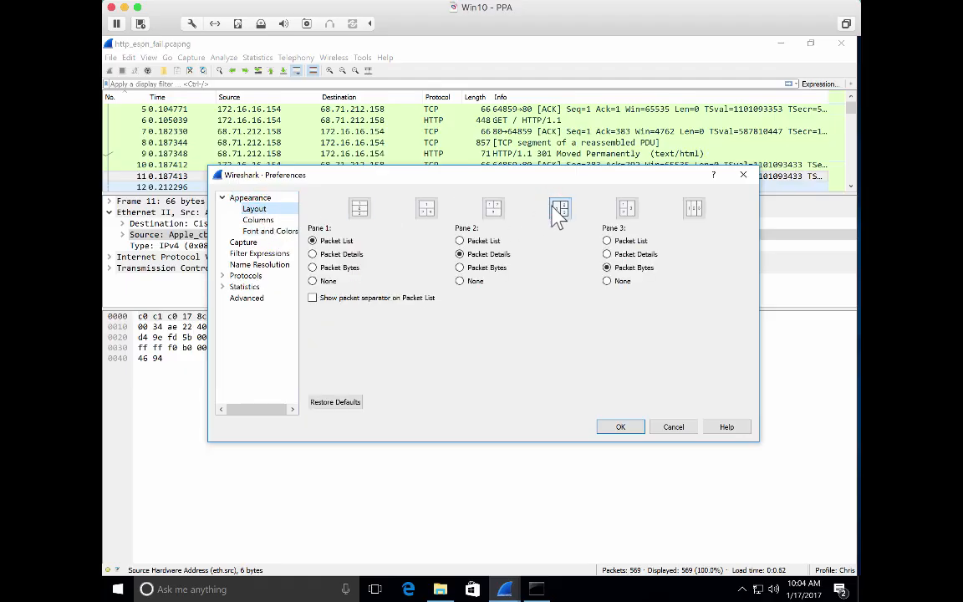
pyautogui.click(621, 427)
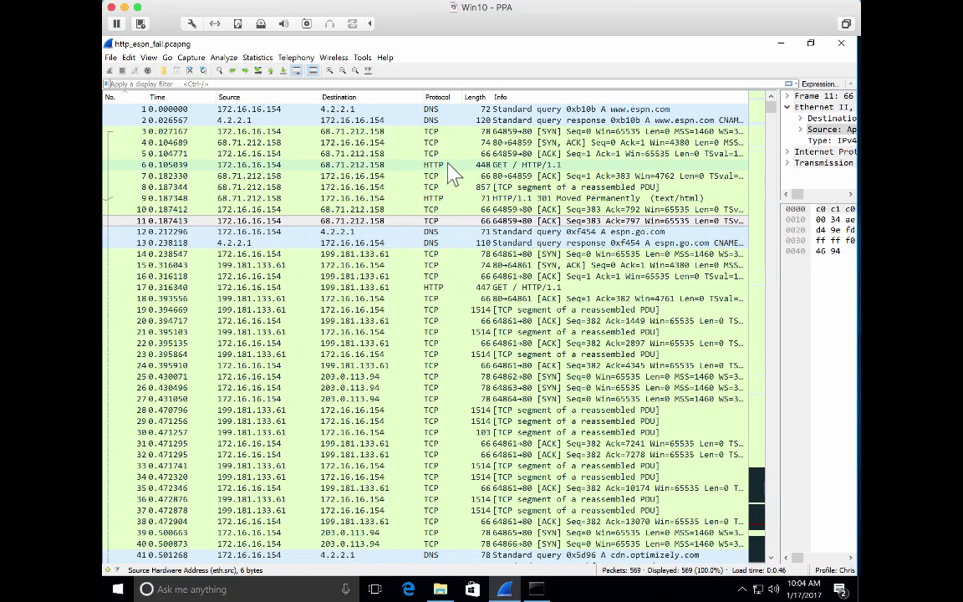
# Hide the Length column in the packet list and turn off the Filter Toolbar
pyautogui.rightClick(475, 99)
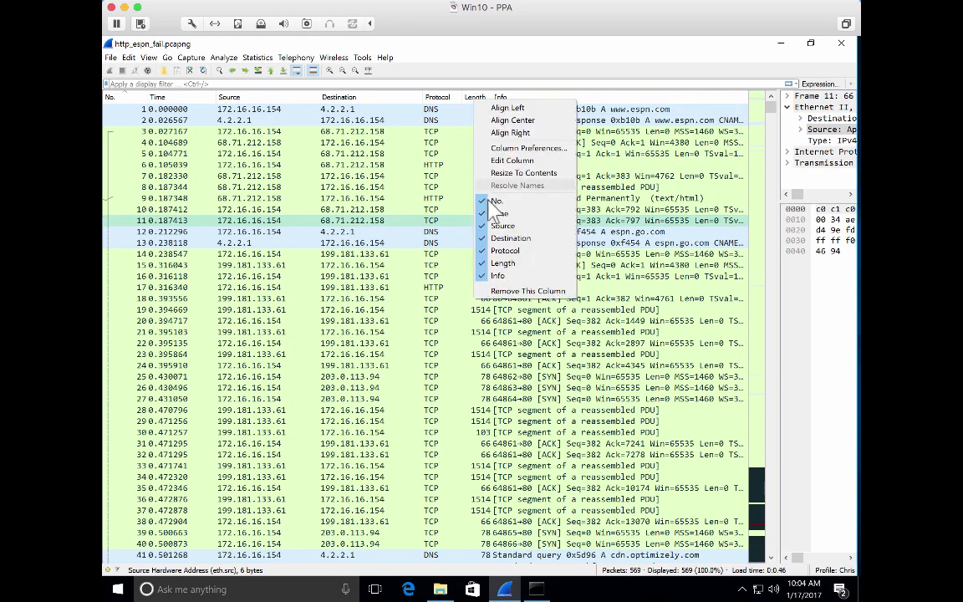
pyautogui.click(502, 263)
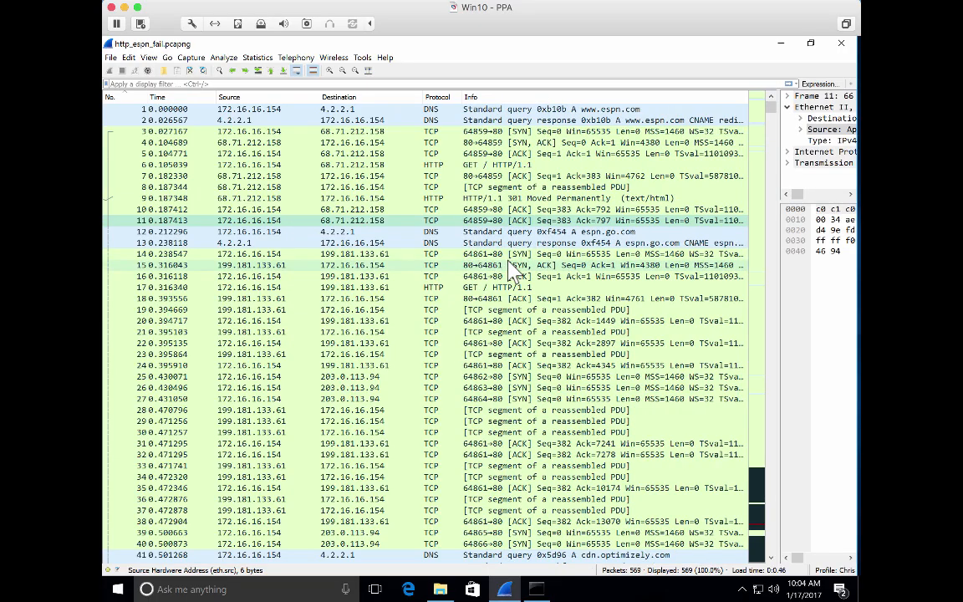
pyautogui.click(149, 57)
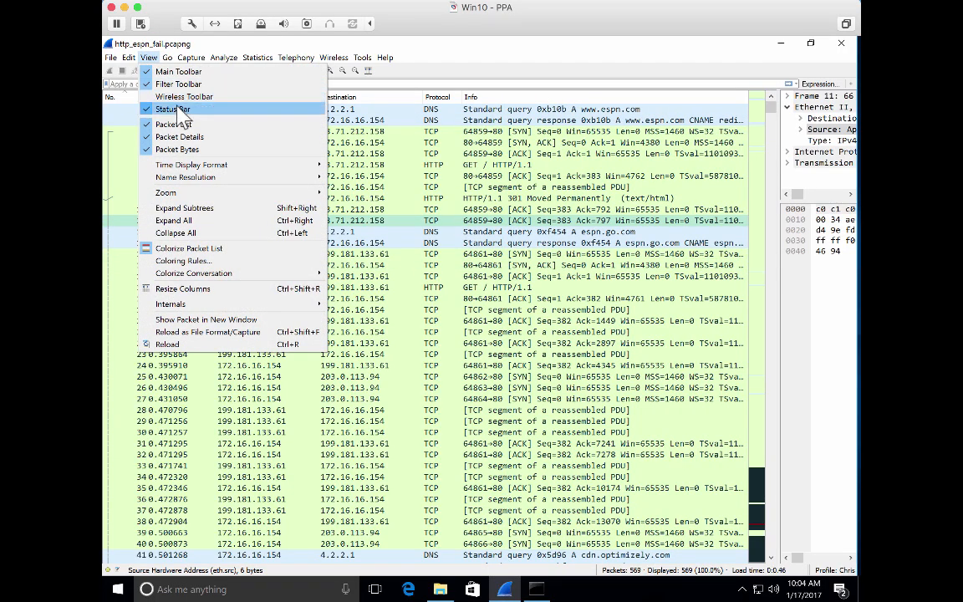
pyautogui.click(167, 84)
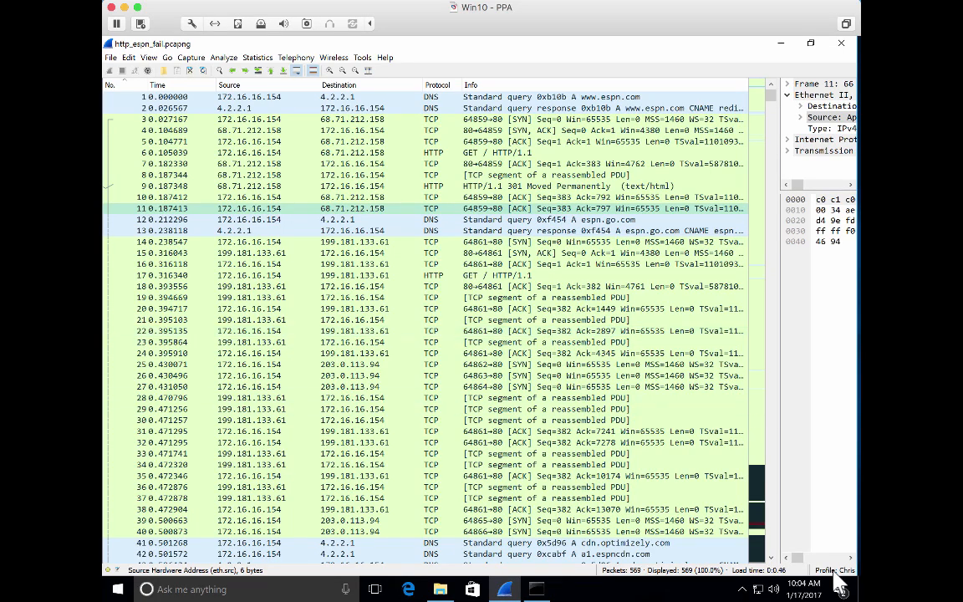
# Open the new profile's storage folder from the configuration profiles to view its preferences and recent files
pyautogui.click(128, 57)
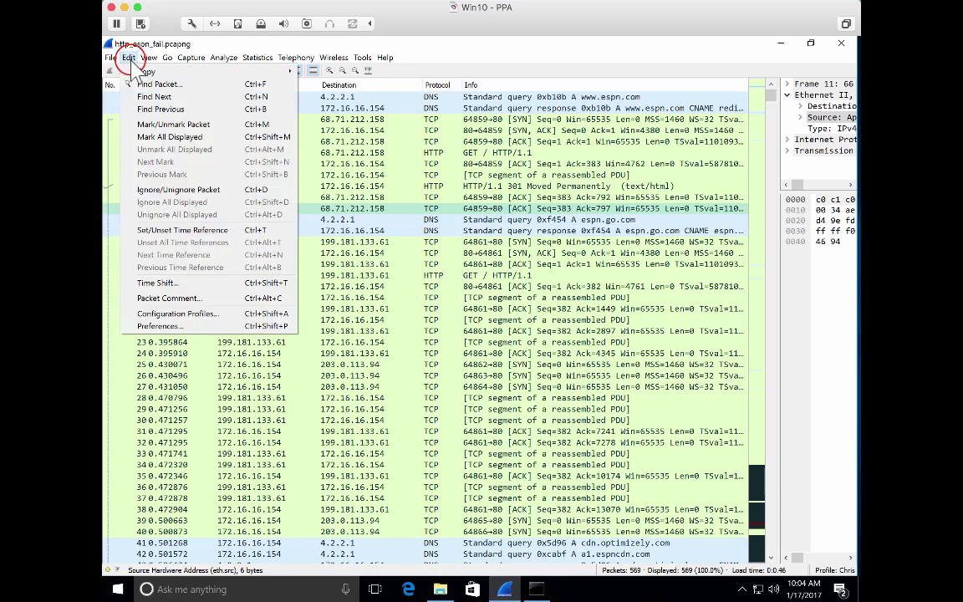
pyautogui.click(178, 314)
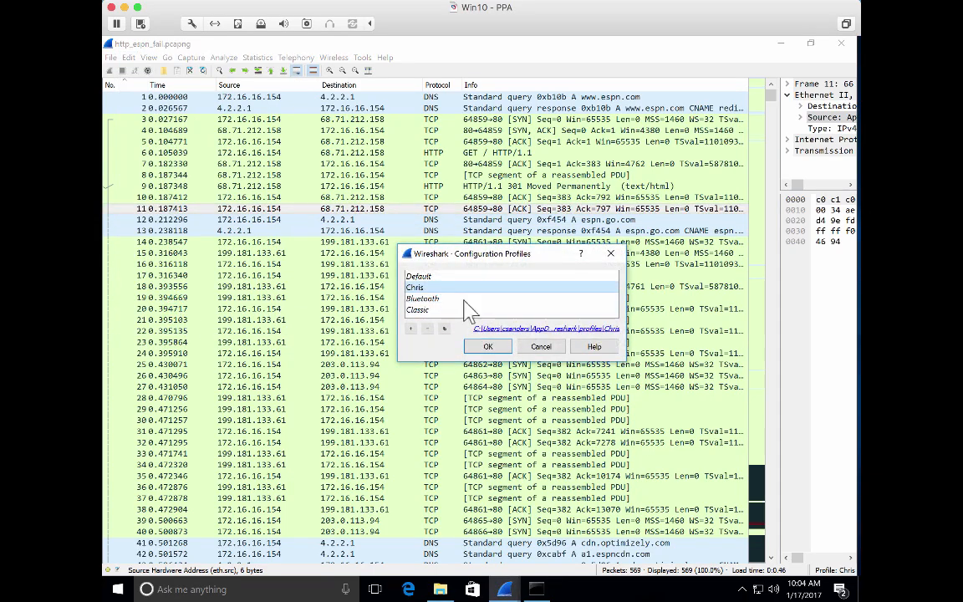
pyautogui.click(584, 330)
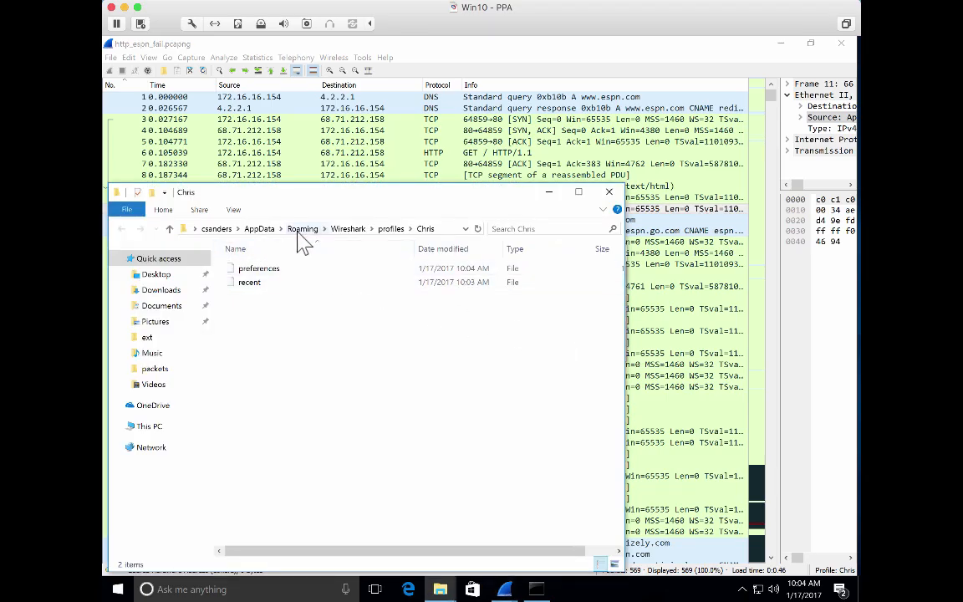
# Examine the parent profiles folder and the custom profile's preferences file, and close the folder window and the profile list
pyautogui.click(391, 228)
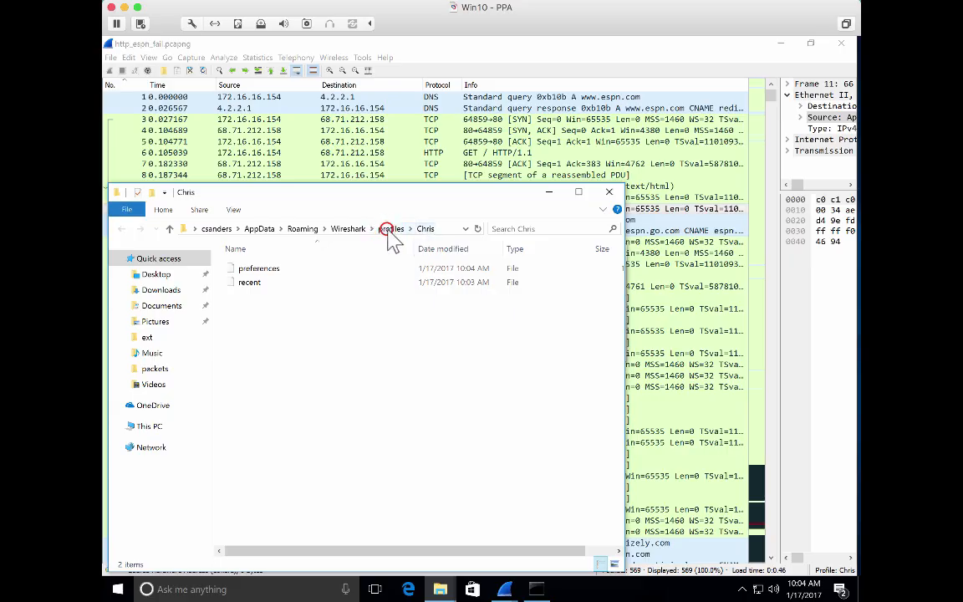
pyautogui.click(371, 264)
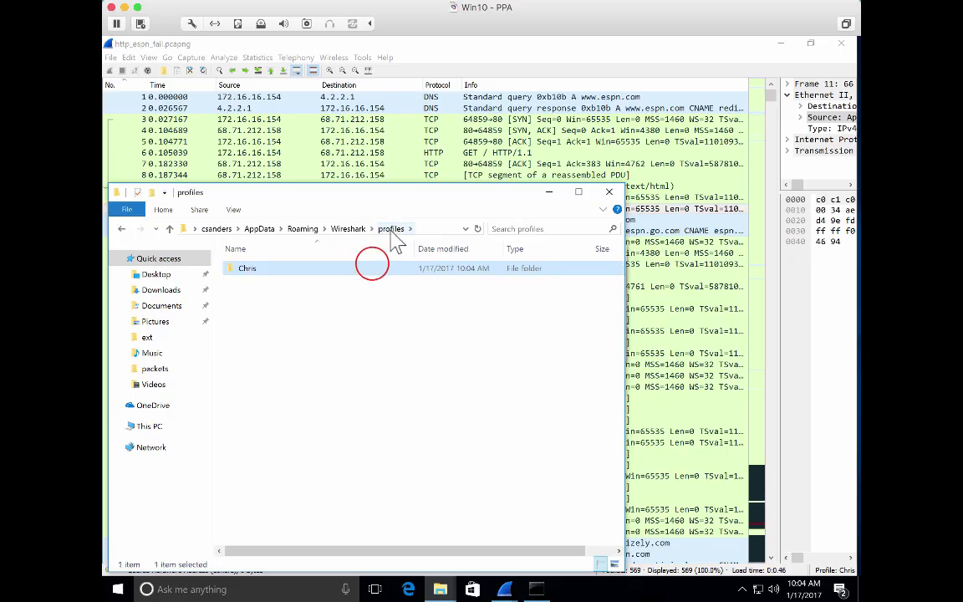
pyautogui.doubleClick(374, 266)
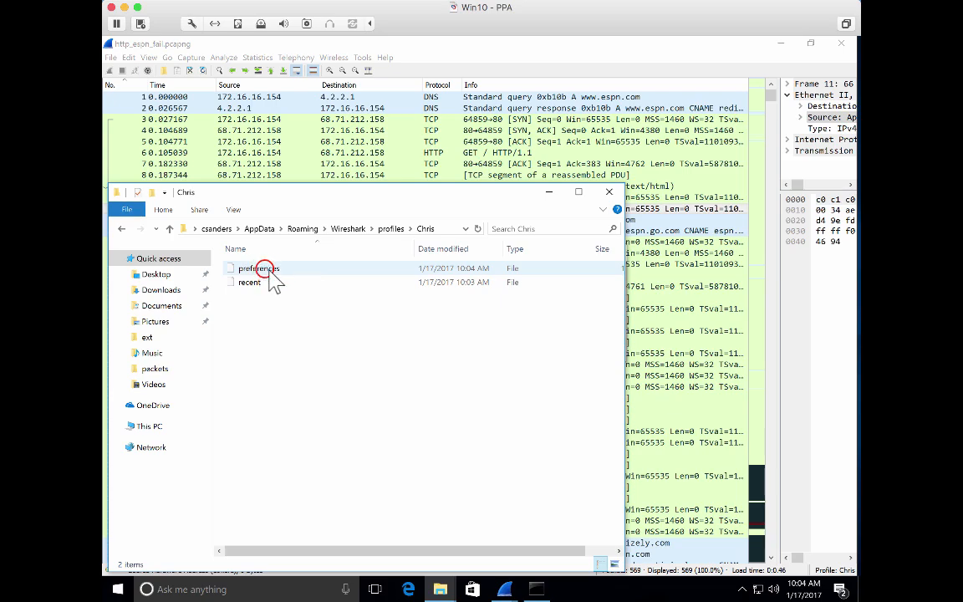
pyautogui.click(262, 268)
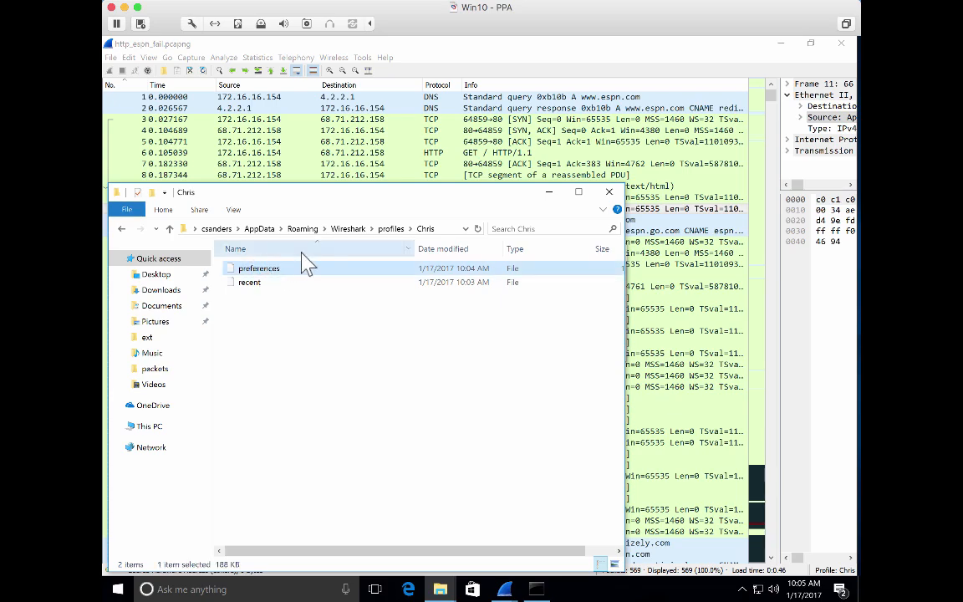
pyautogui.click(609, 192)
pyautogui.click(452, 316)
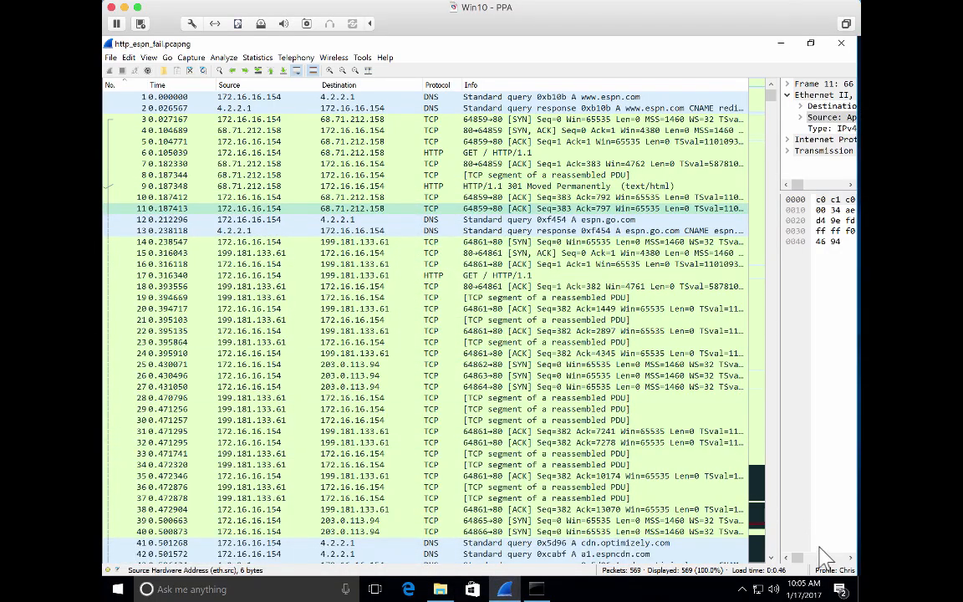
# Switch to the Default profile to view its layout and return to the custom profile
pyautogui.click(847, 572)
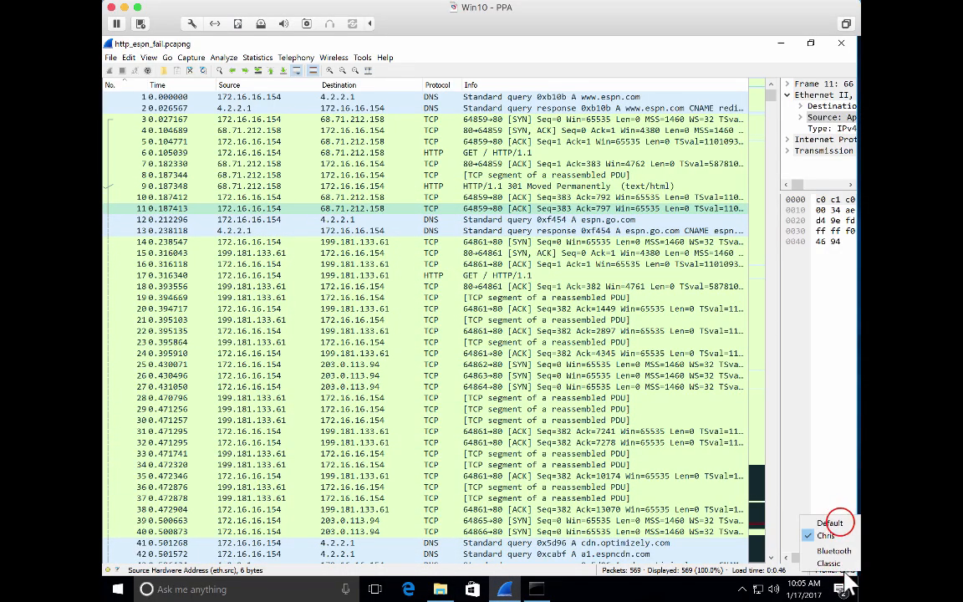
pyautogui.click(846, 534)
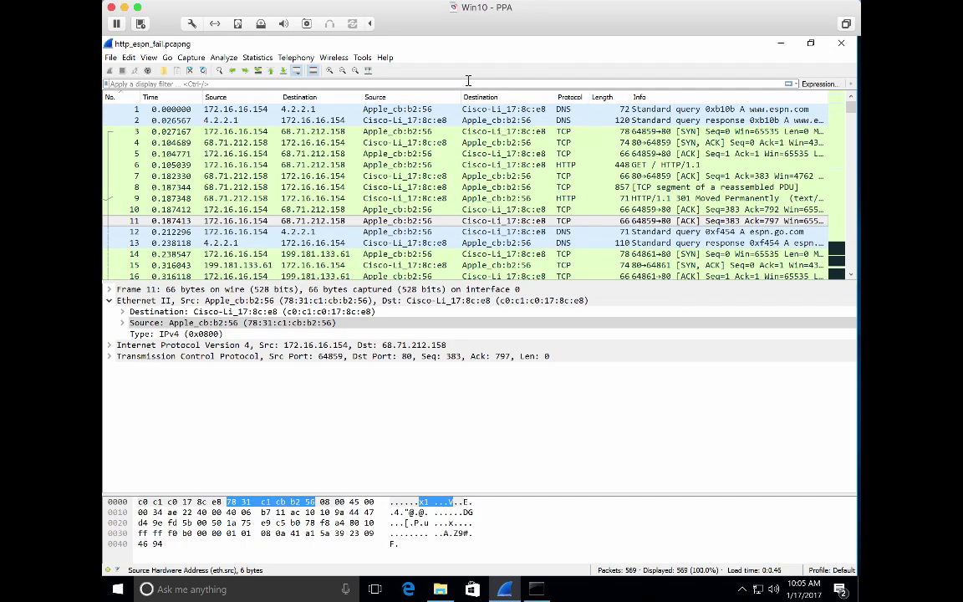
pyautogui.click(830, 570)
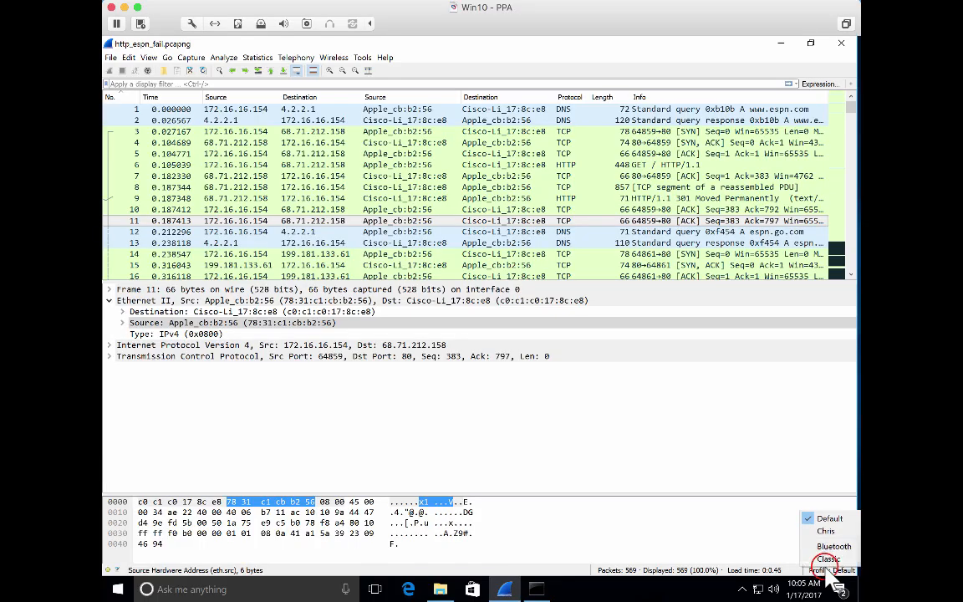
pyautogui.click(826, 531)
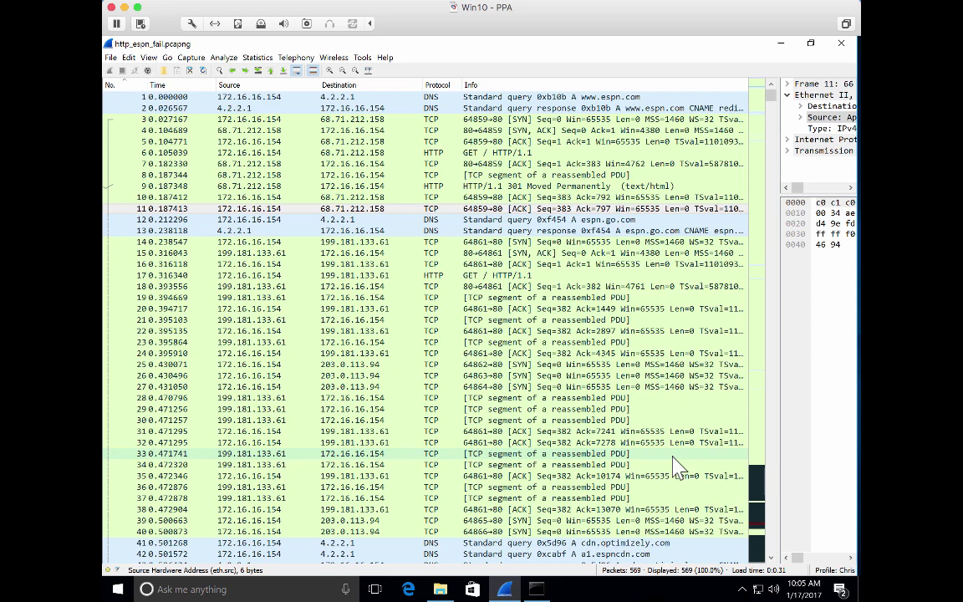
# Open the custom profile's storage folder from the configuration profiles
pyautogui.click(440, 589)
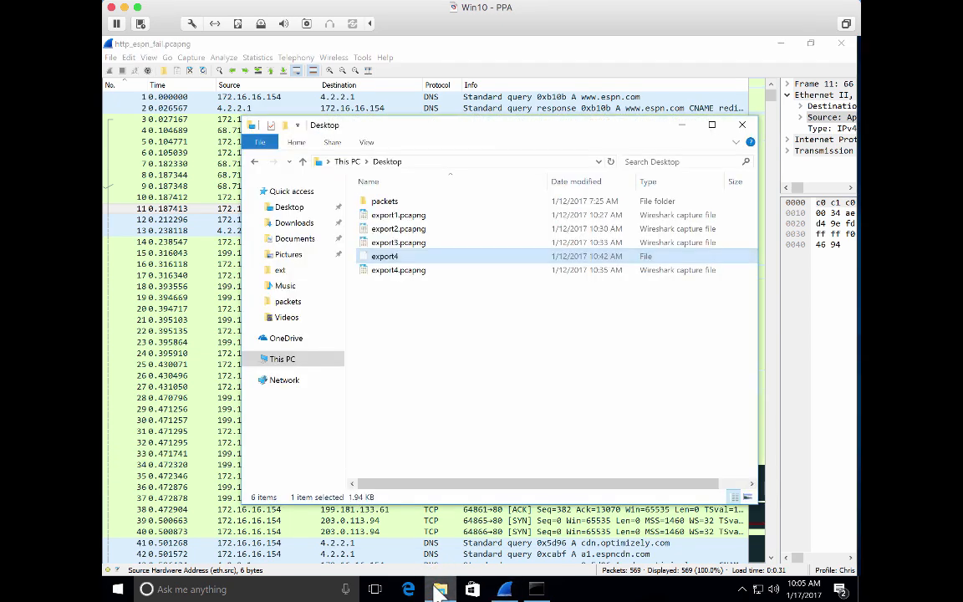
pyautogui.click(427, 531)
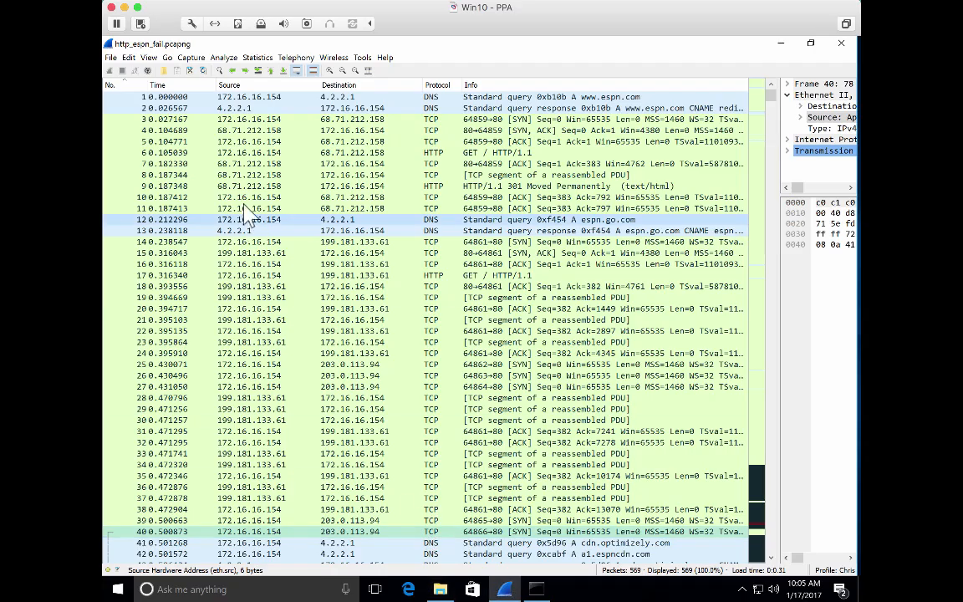
pyautogui.click(129, 57)
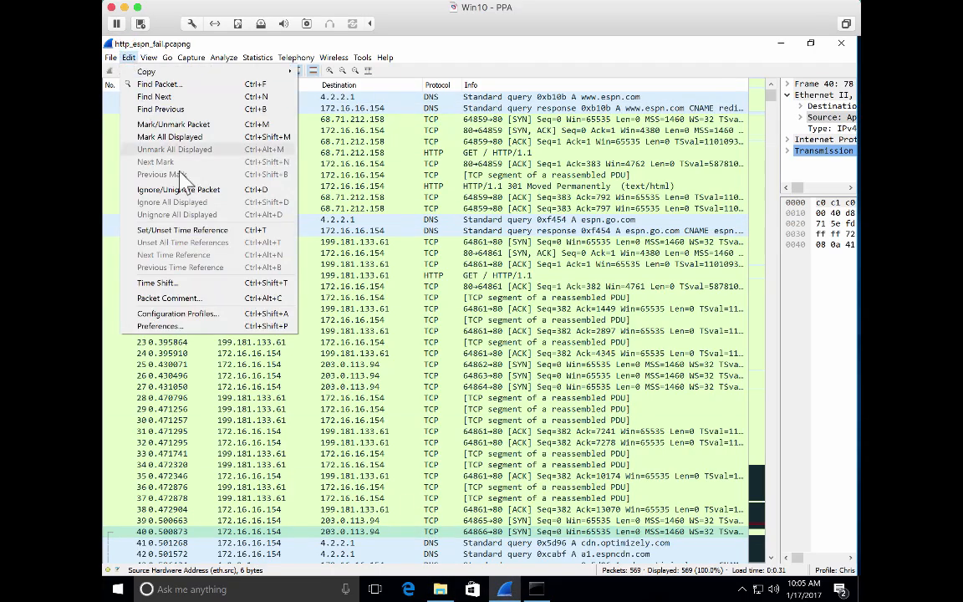
pyautogui.click(212, 313)
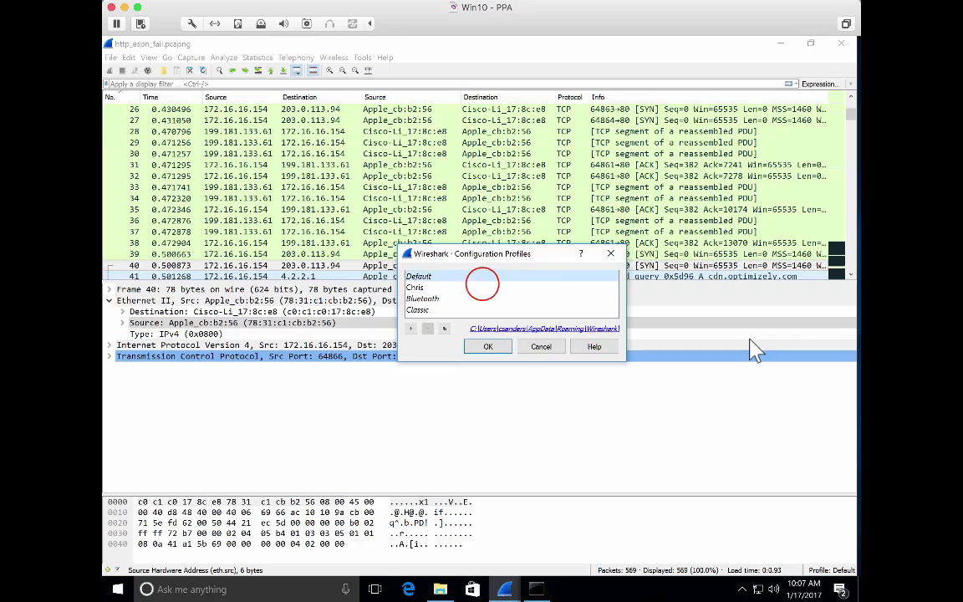
pyautogui.click(489, 289)
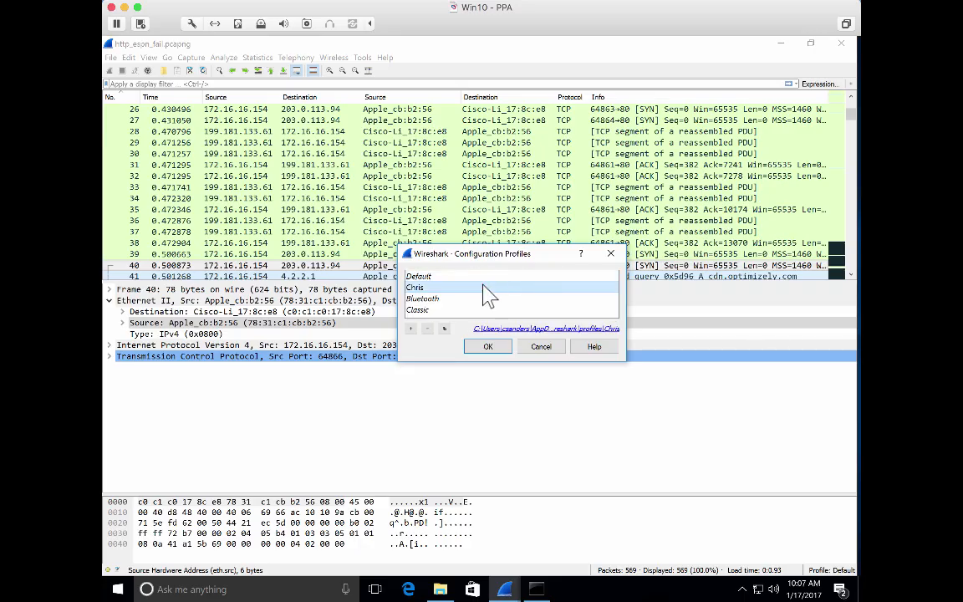
pyautogui.click(514, 331)
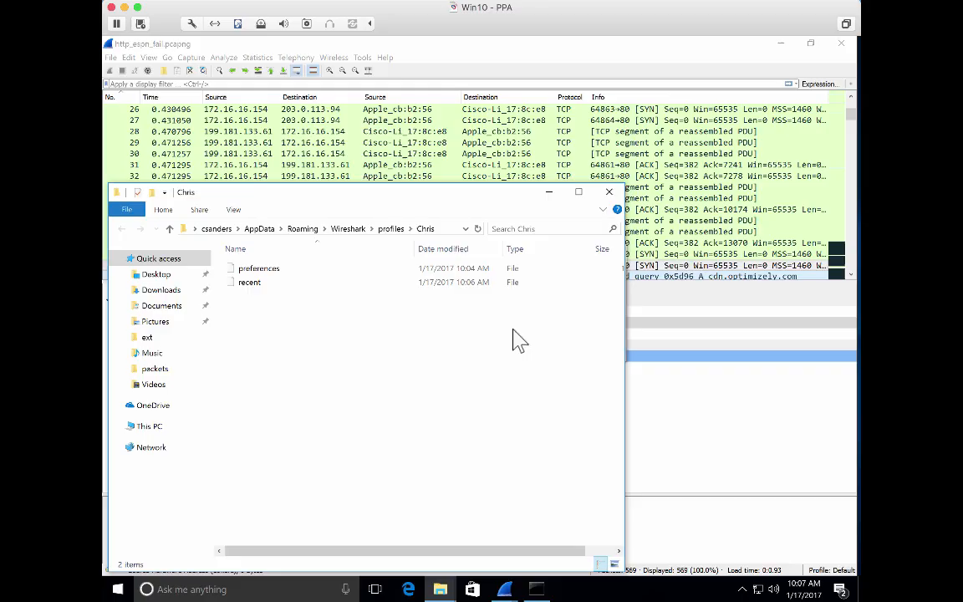
# Copy the custom profile's folder from the personal Wireshark profiles directory and close the folder window
pyautogui.click(391, 229)
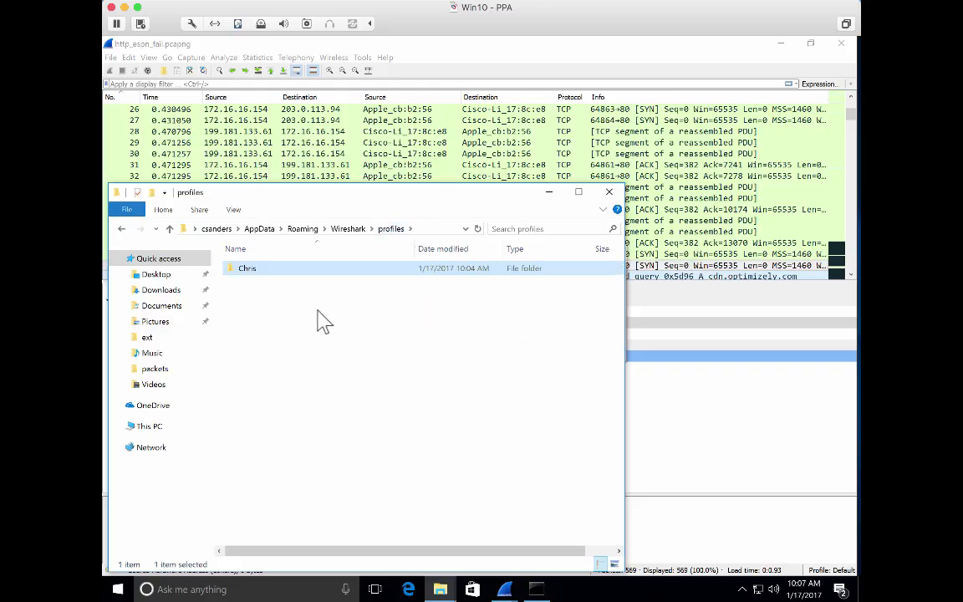
pyautogui.click(282, 271)
pyautogui.rightClick(284, 274)
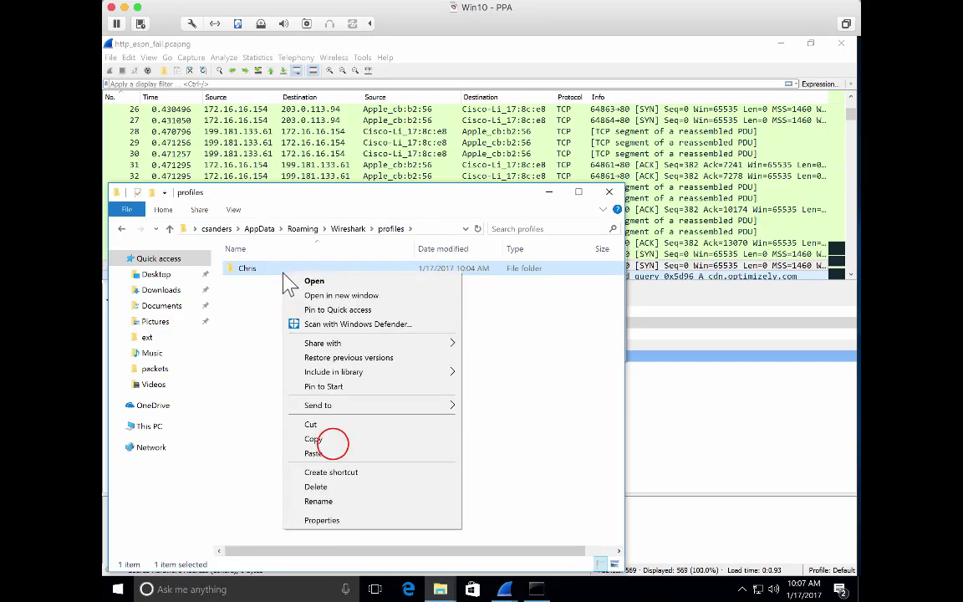
pyautogui.click(333, 442)
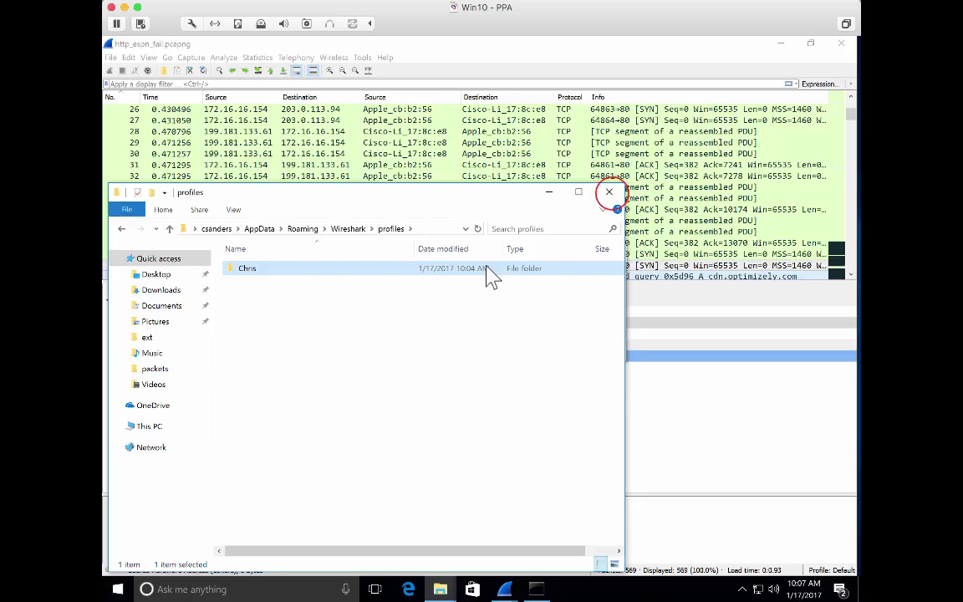
pyautogui.click(611, 193)
# Paste the copied profile folder beside the Bluetooth profile in Program Files\Wireshark\profiles, granting administrator permission
pyautogui.click(440, 298)
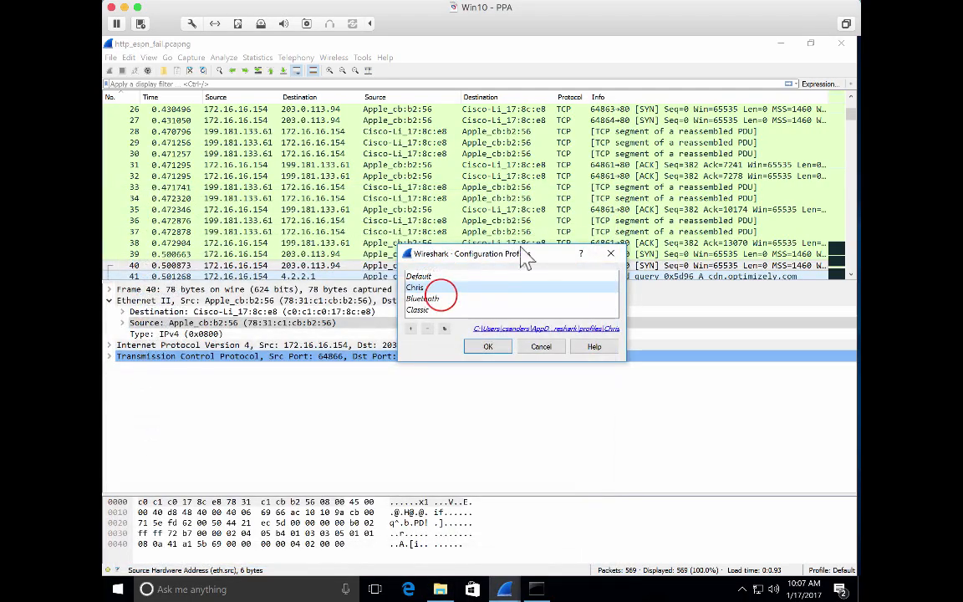
pyautogui.click(518, 328)
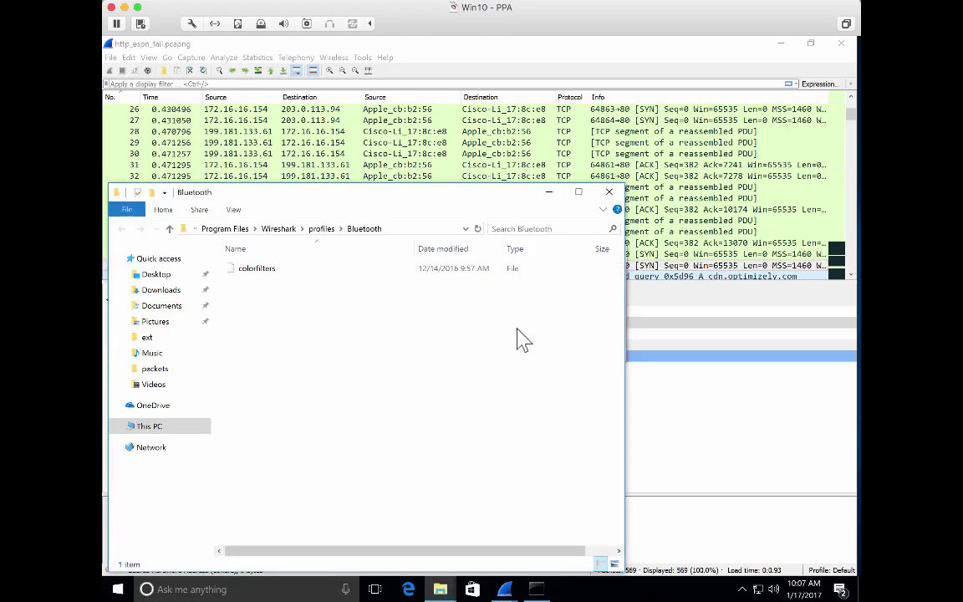
pyautogui.click(320, 229)
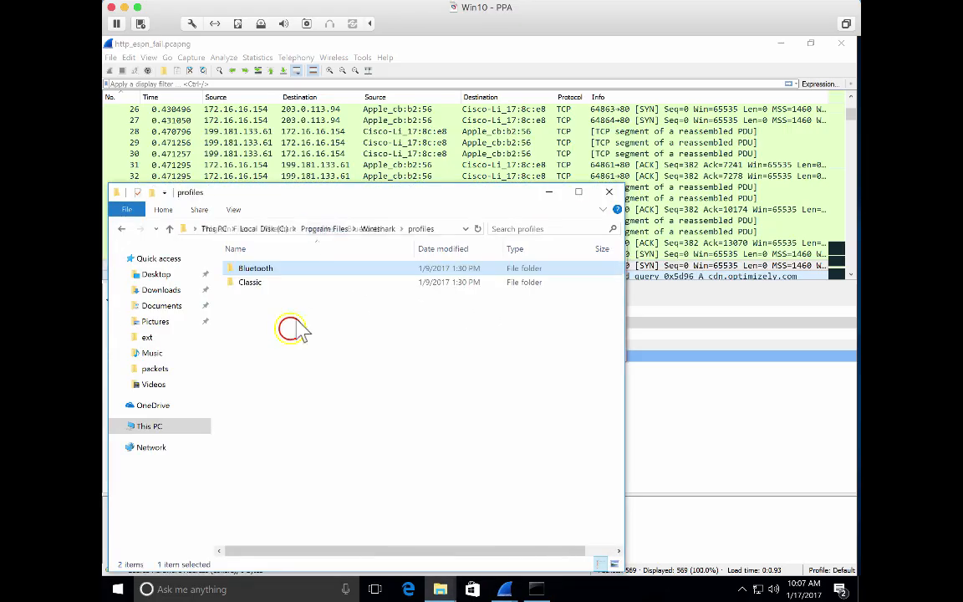
pyautogui.rightClick(292, 334)
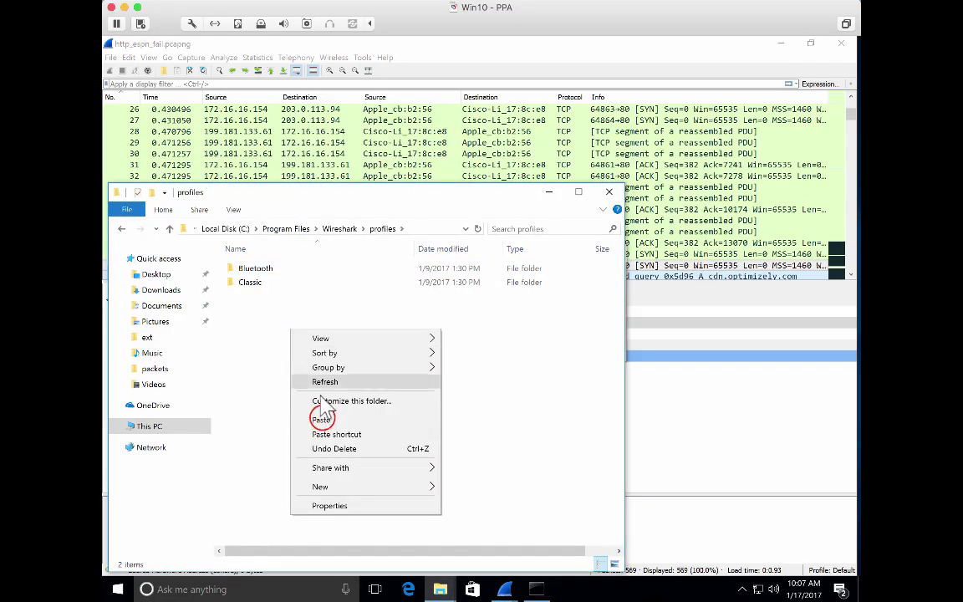
pyautogui.click(300, 418)
pyautogui.click(449, 293)
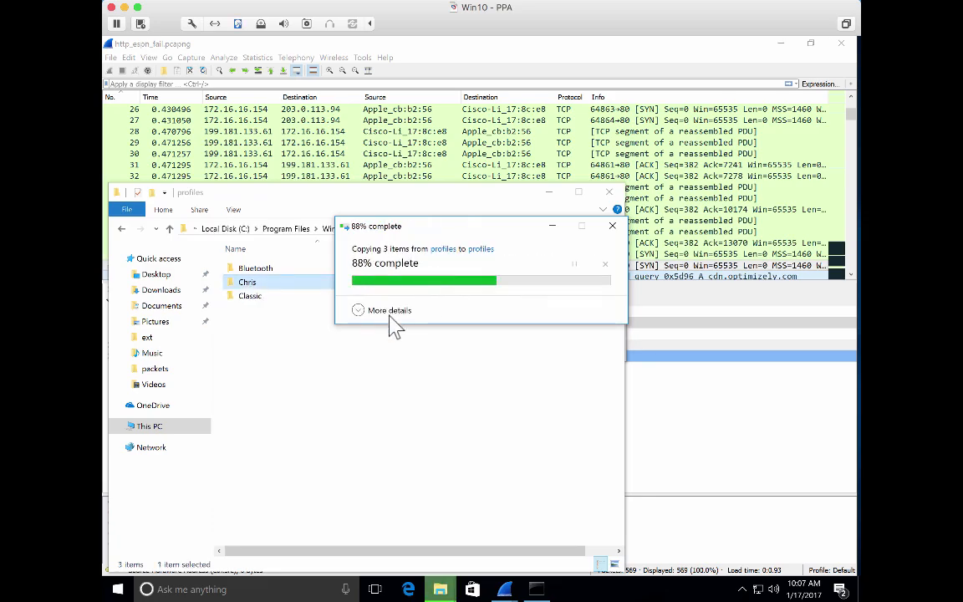
# Rename the pasted folder by adding "Global" after the profile name, with administrator permission, and close the folder window
pyautogui.click(262, 282)
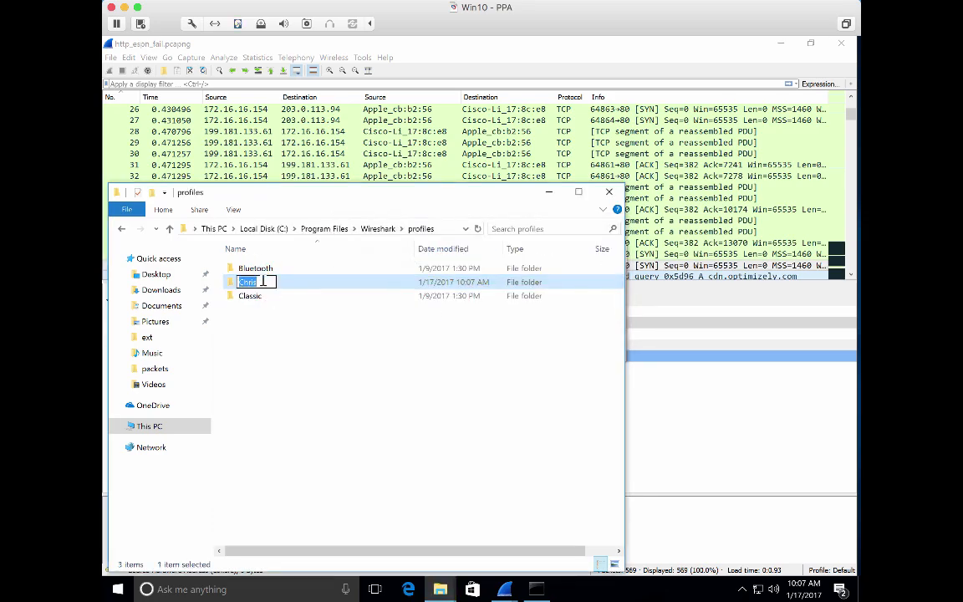
pyautogui.write('Global')
pyautogui.press('Return')
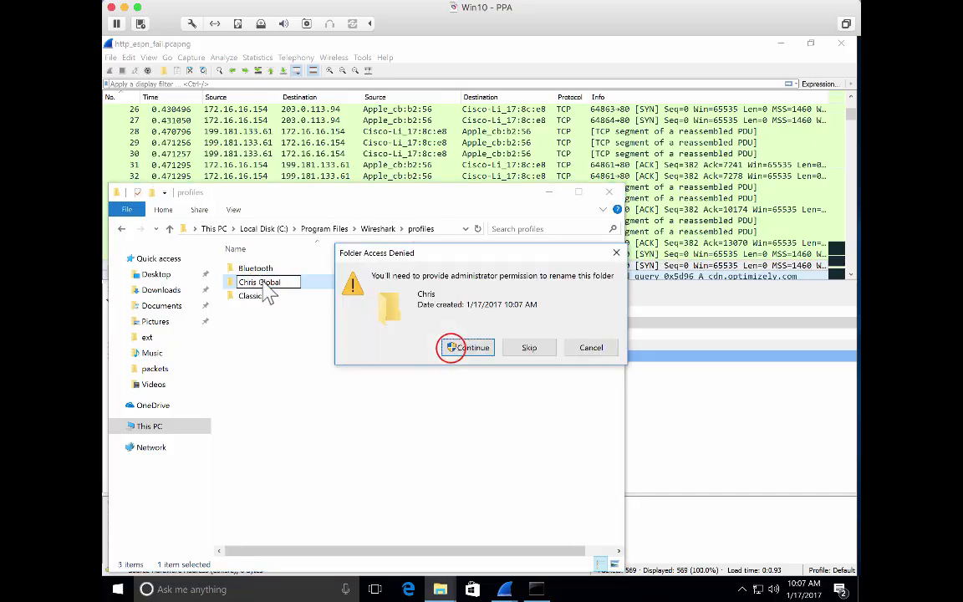
pyautogui.click(451, 348)
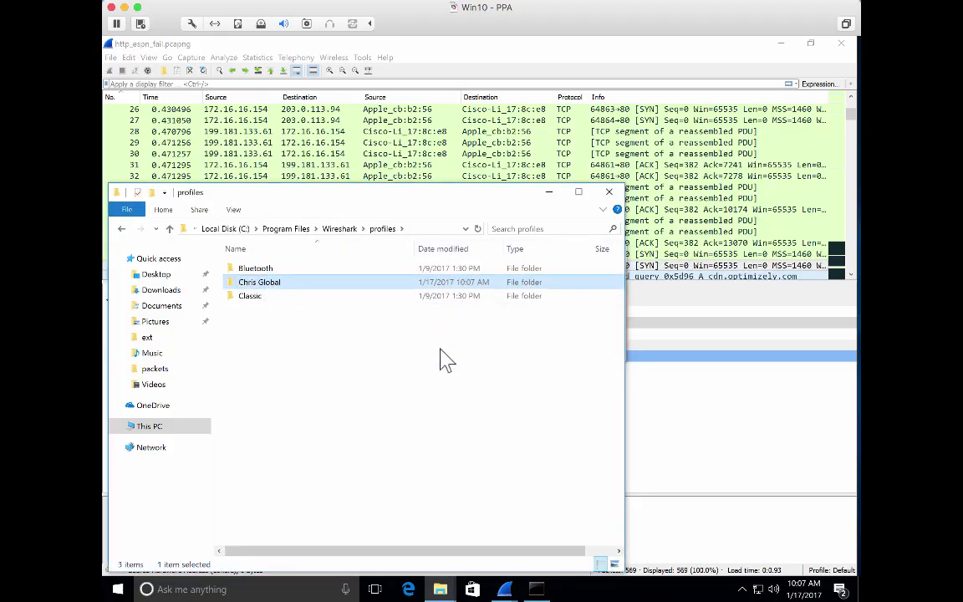
pyautogui.click(560, 162)
pyautogui.click(608, 192)
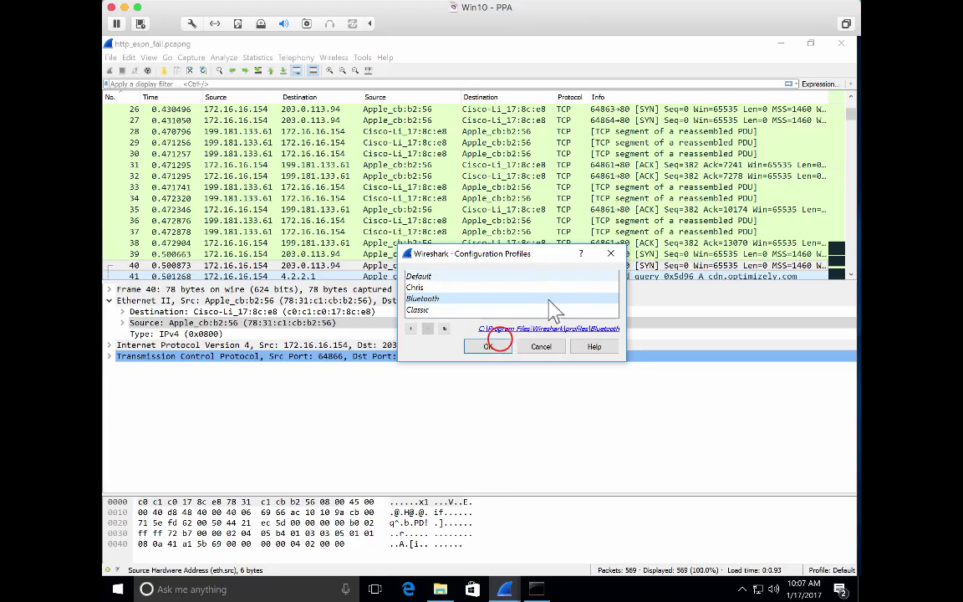
# Accept the Bluetooth profile, restart Wireshark and reopen the http_espn_fail.pcapng capture
pyautogui.click(498, 348)
pyautogui.click(841, 43)
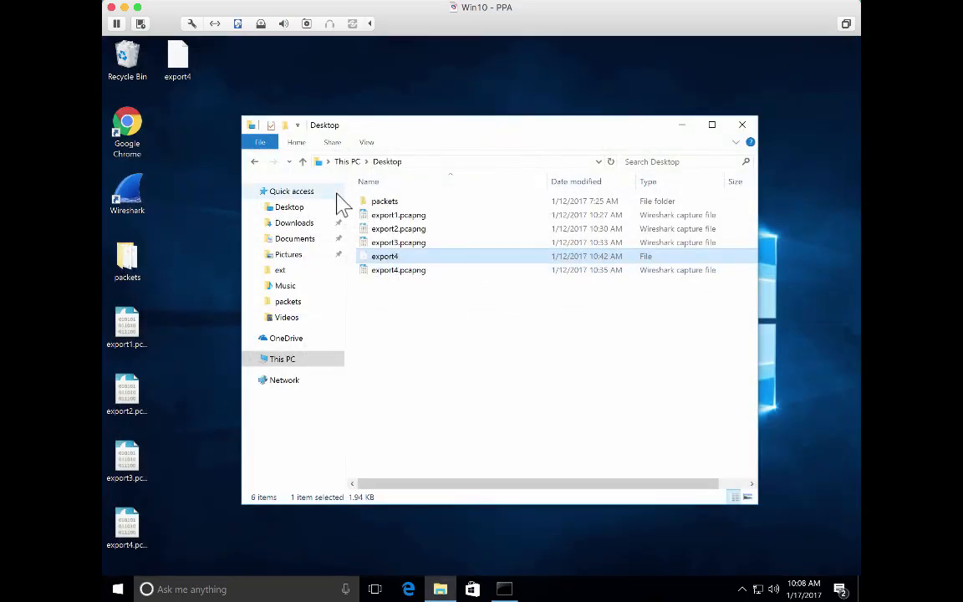
pyautogui.doubleClick(136, 199)
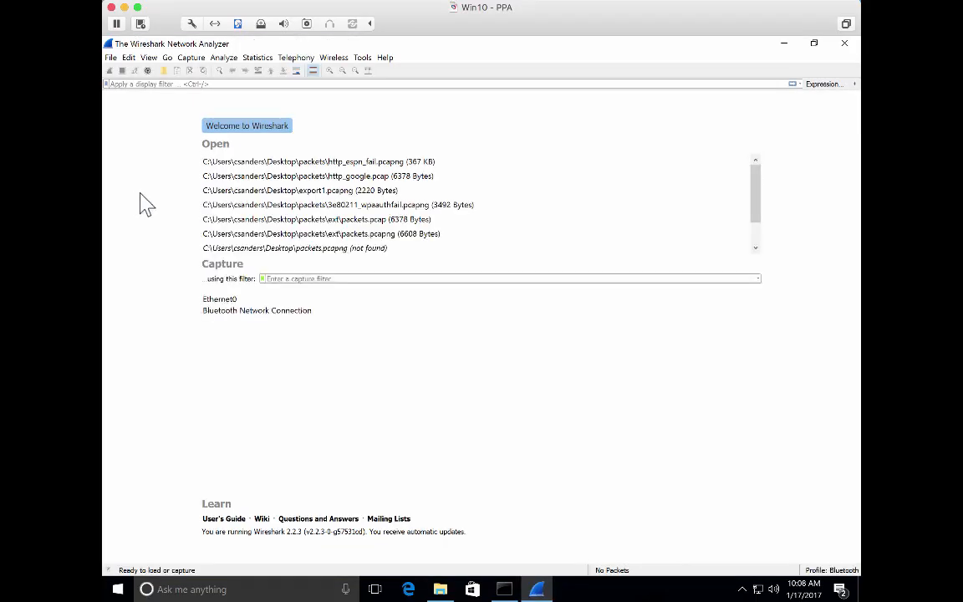
pyautogui.doubleClick(242, 160)
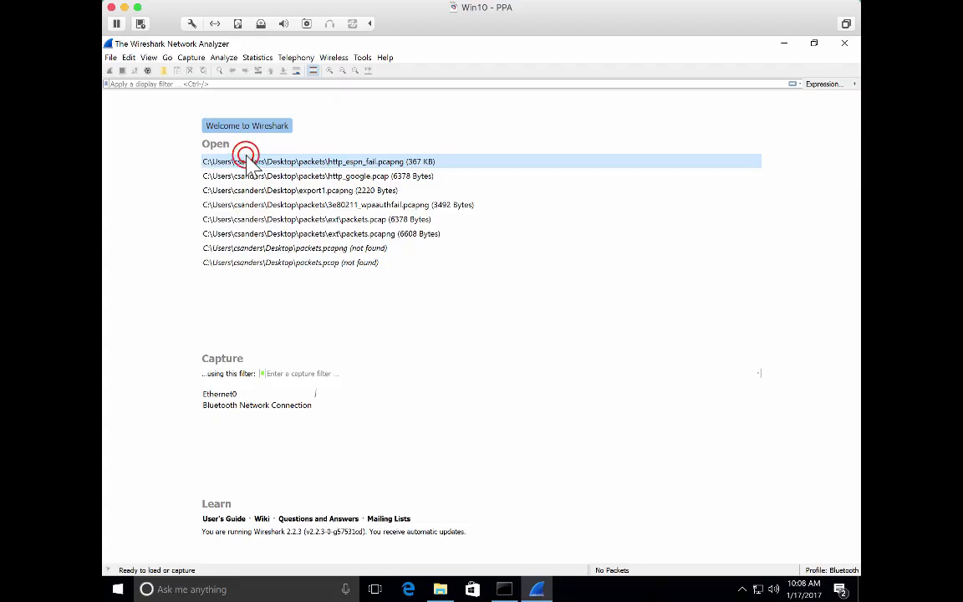
# Apply the global copy of the custom profile from the configuration profiles
pyautogui.click(128, 57)
pyautogui.click(172, 314)
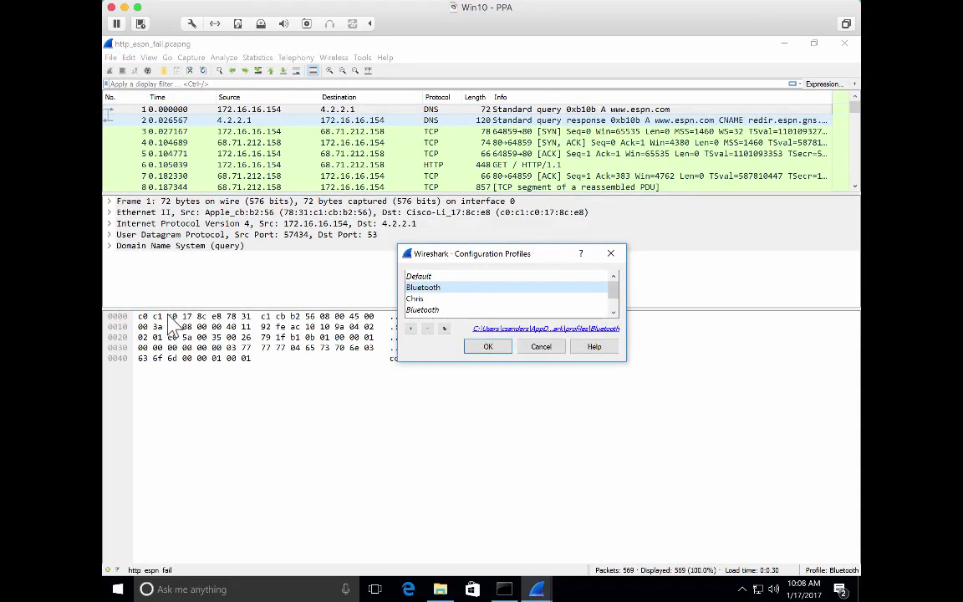
pyautogui.click(613, 312)
pyautogui.click(613, 312)
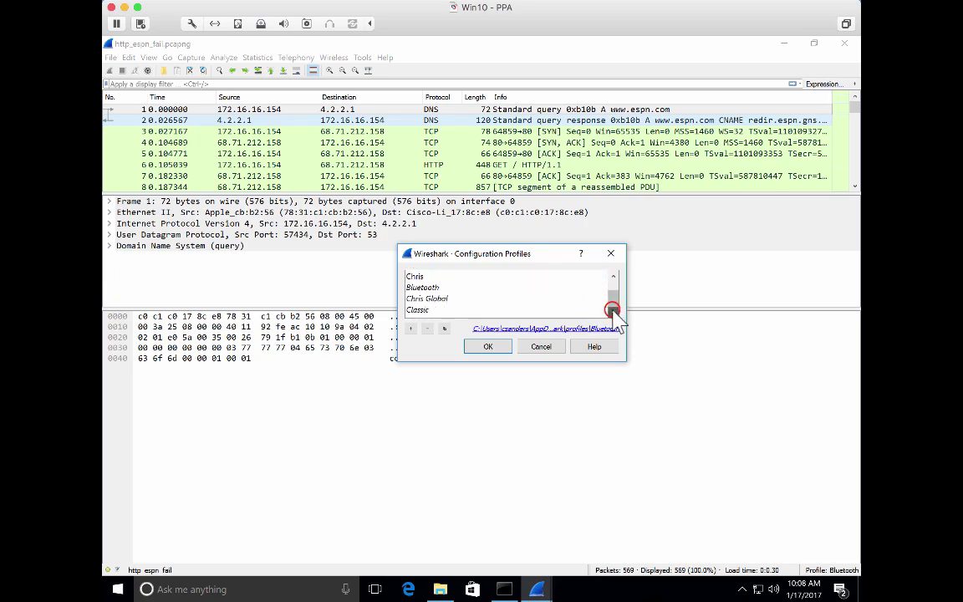
pyautogui.click(480, 299)
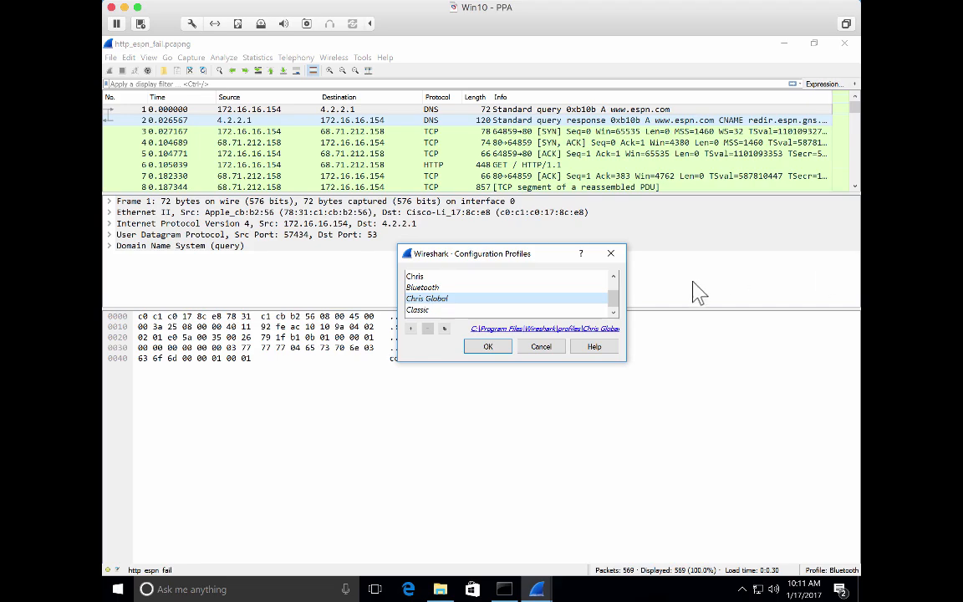
pyautogui.click(508, 345)
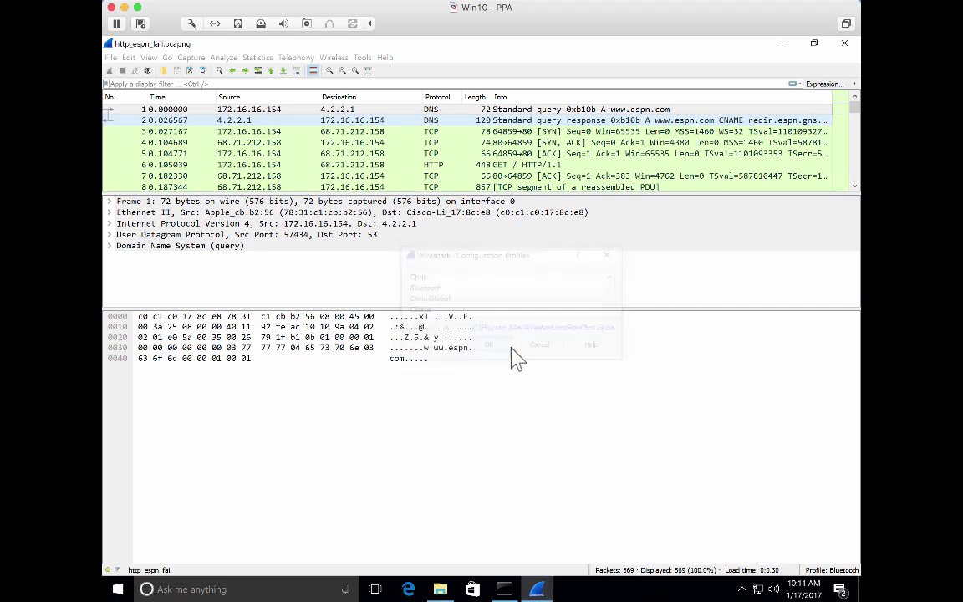
# View the available profiles and switch the active one to Default
pyautogui.click(834, 571)
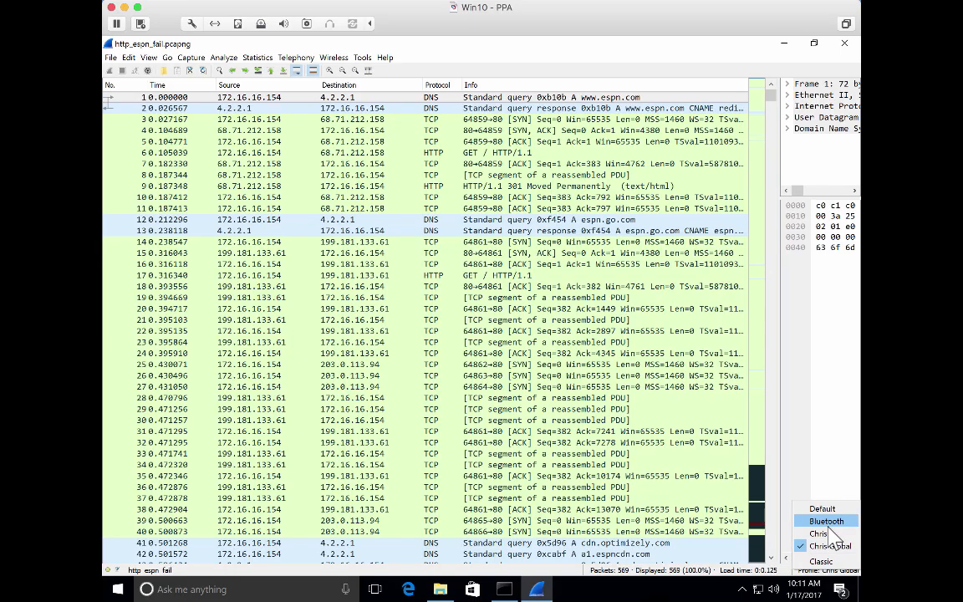
pyautogui.click(820, 480)
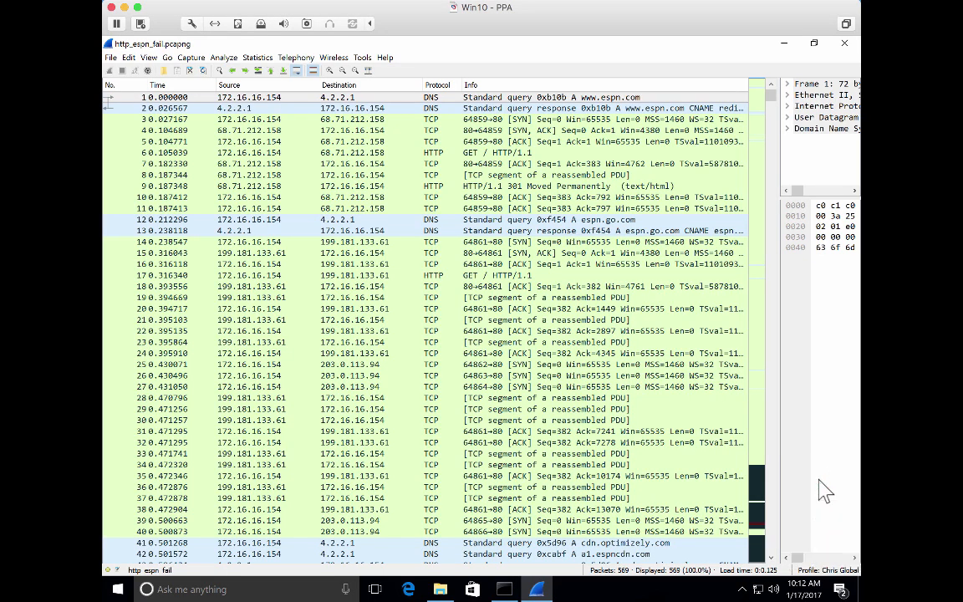
pyautogui.click(823, 568)
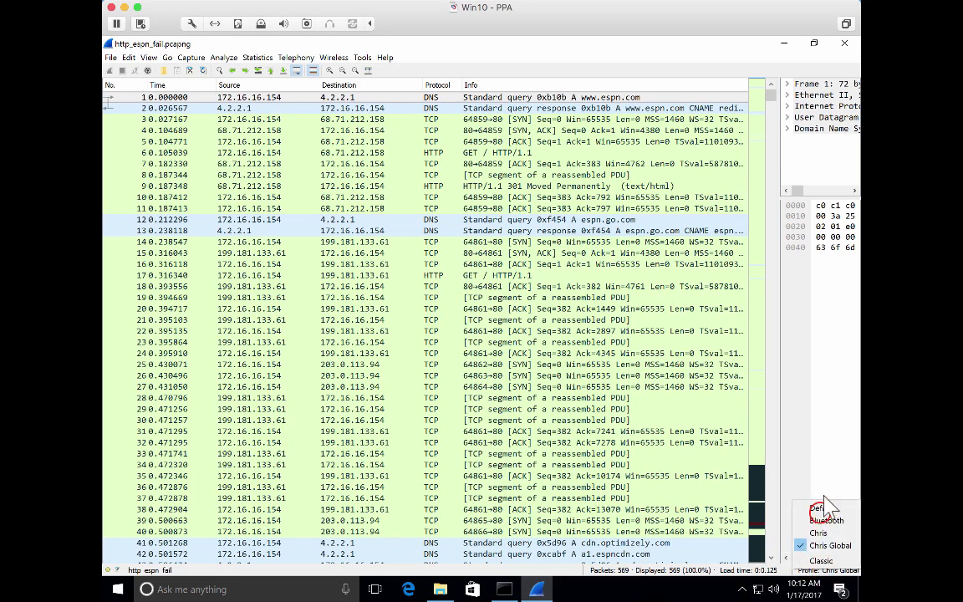
pyautogui.click(820, 505)
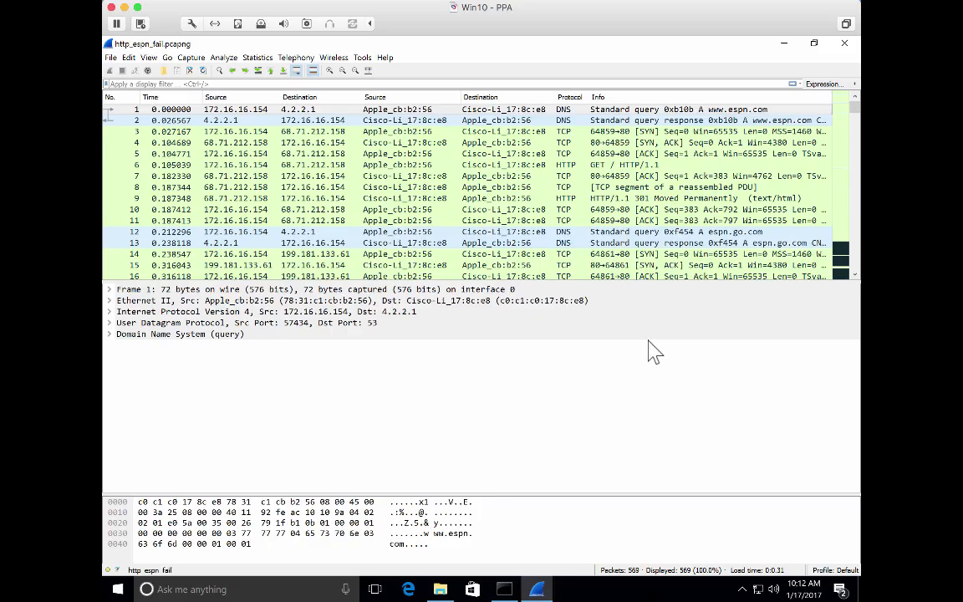